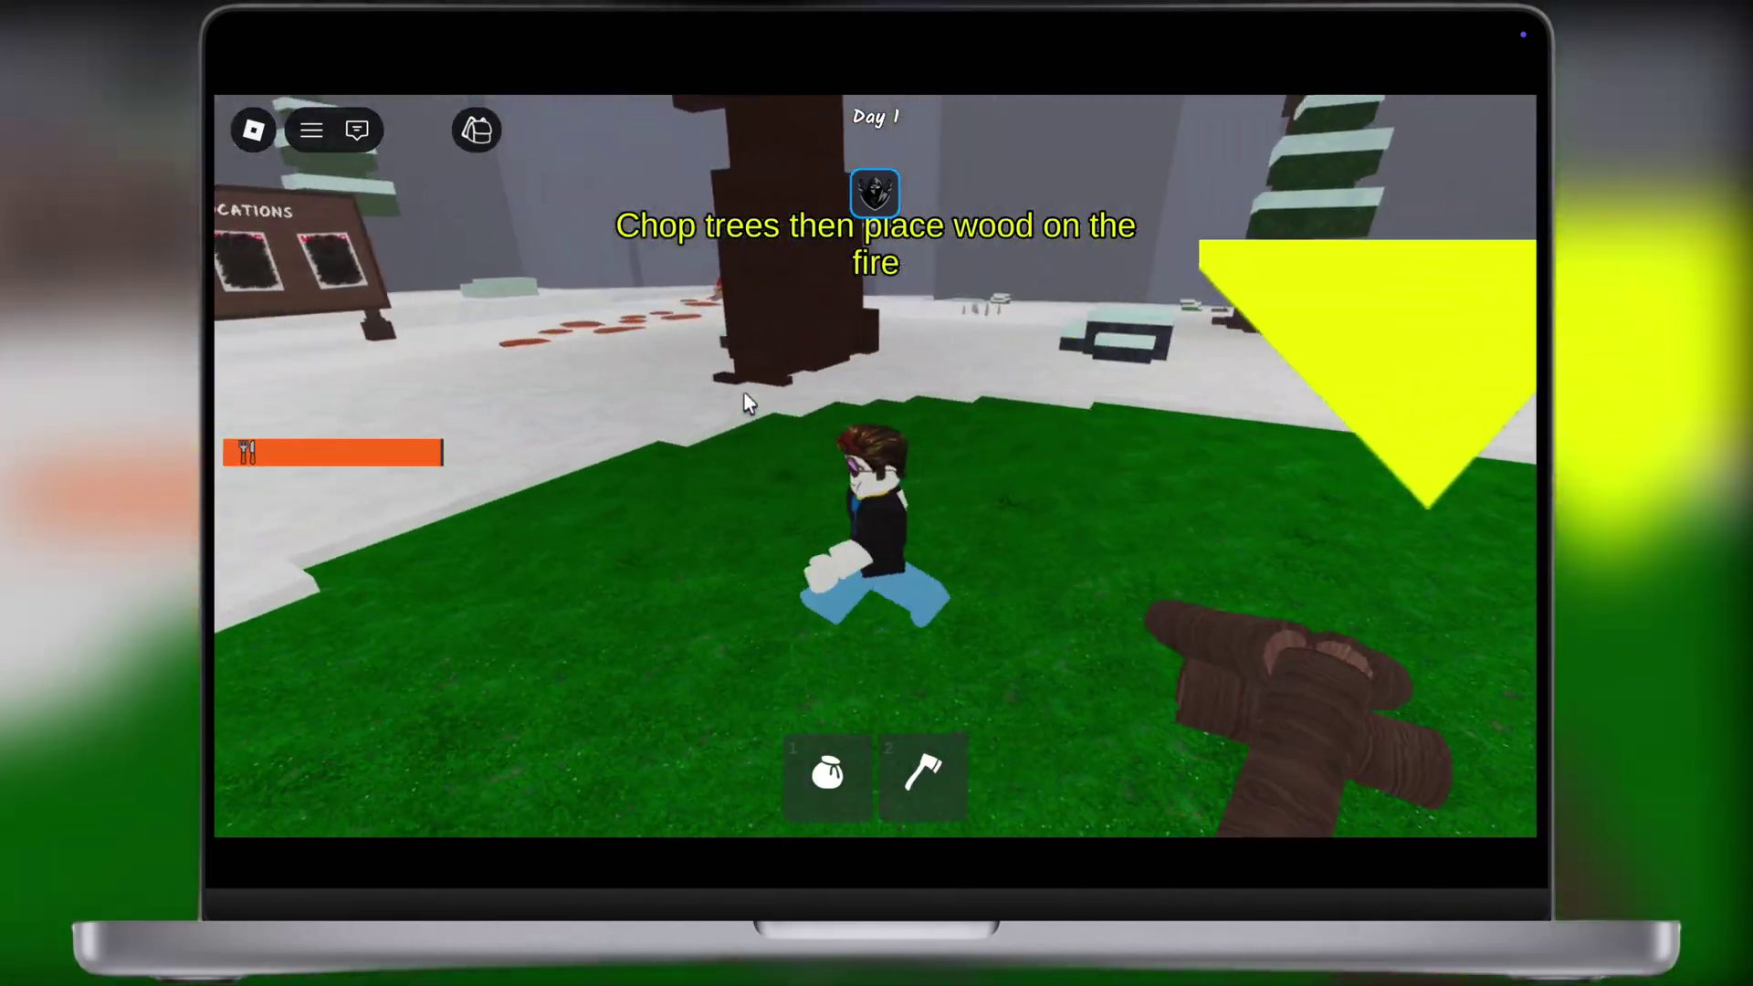
Step: View the executor's saved scripts and the Main options of the Foxname - 99 NITF script, and minimise the script window
{"action": "key", "text": "Insert"}
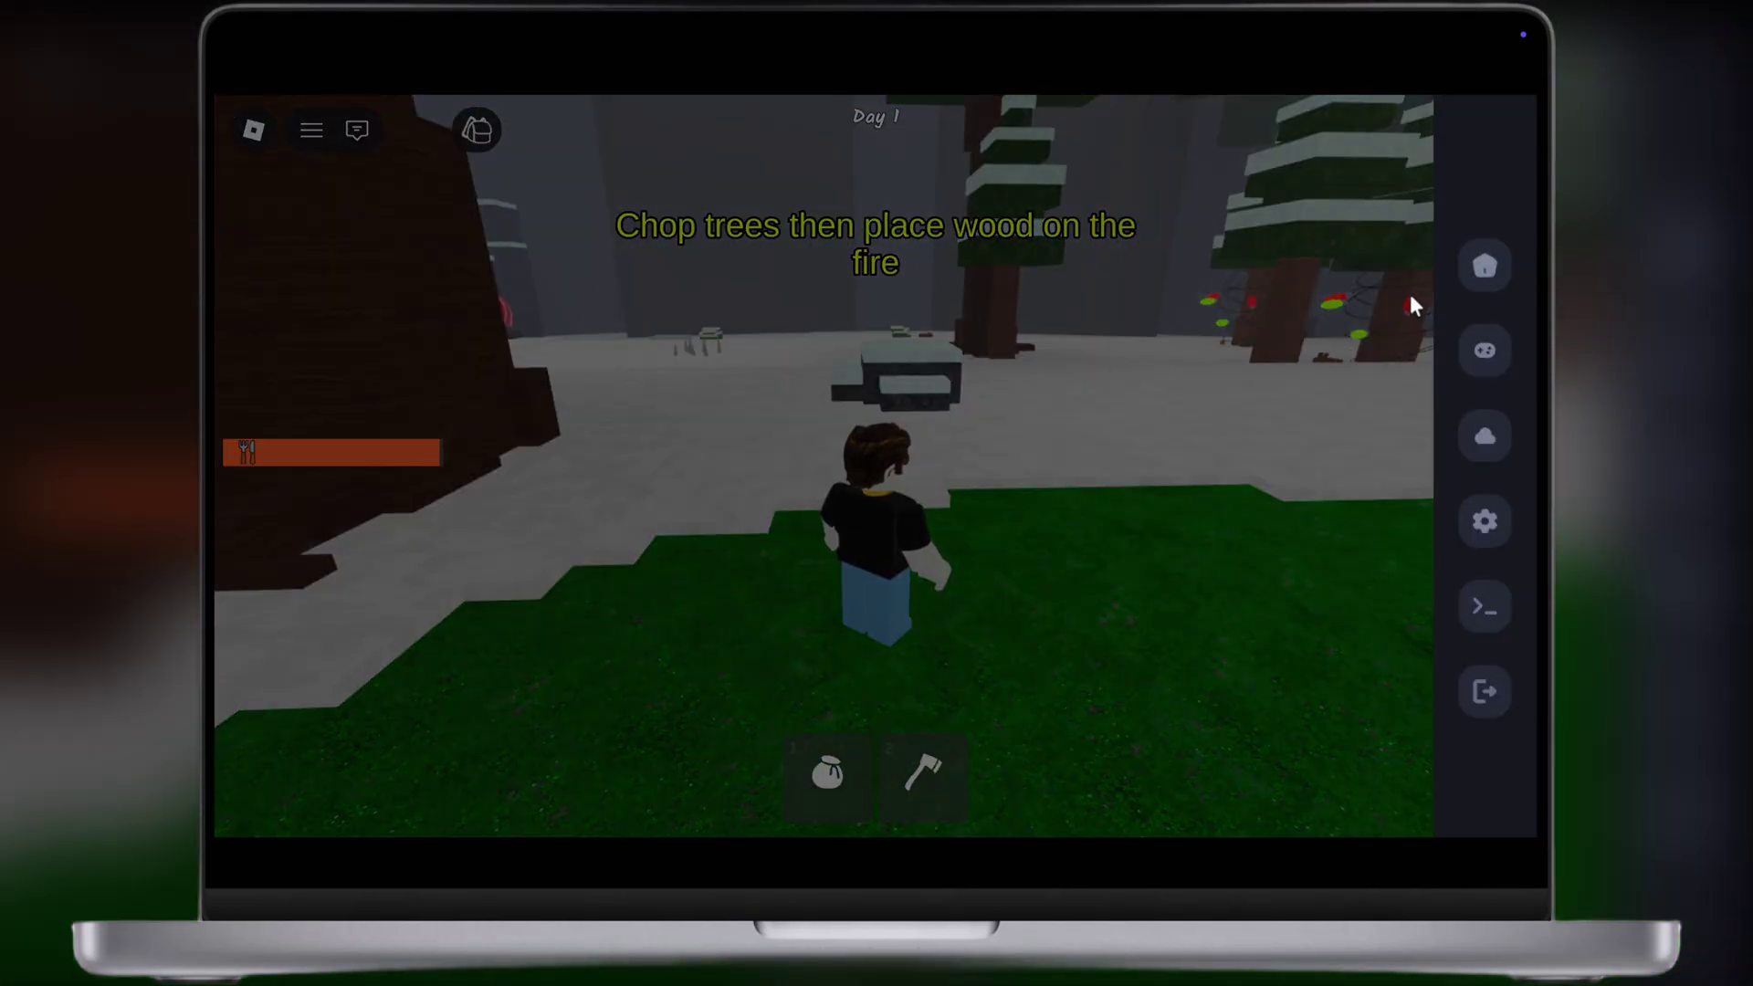
{"action": "left_click", "coordinate": [1485, 266]}
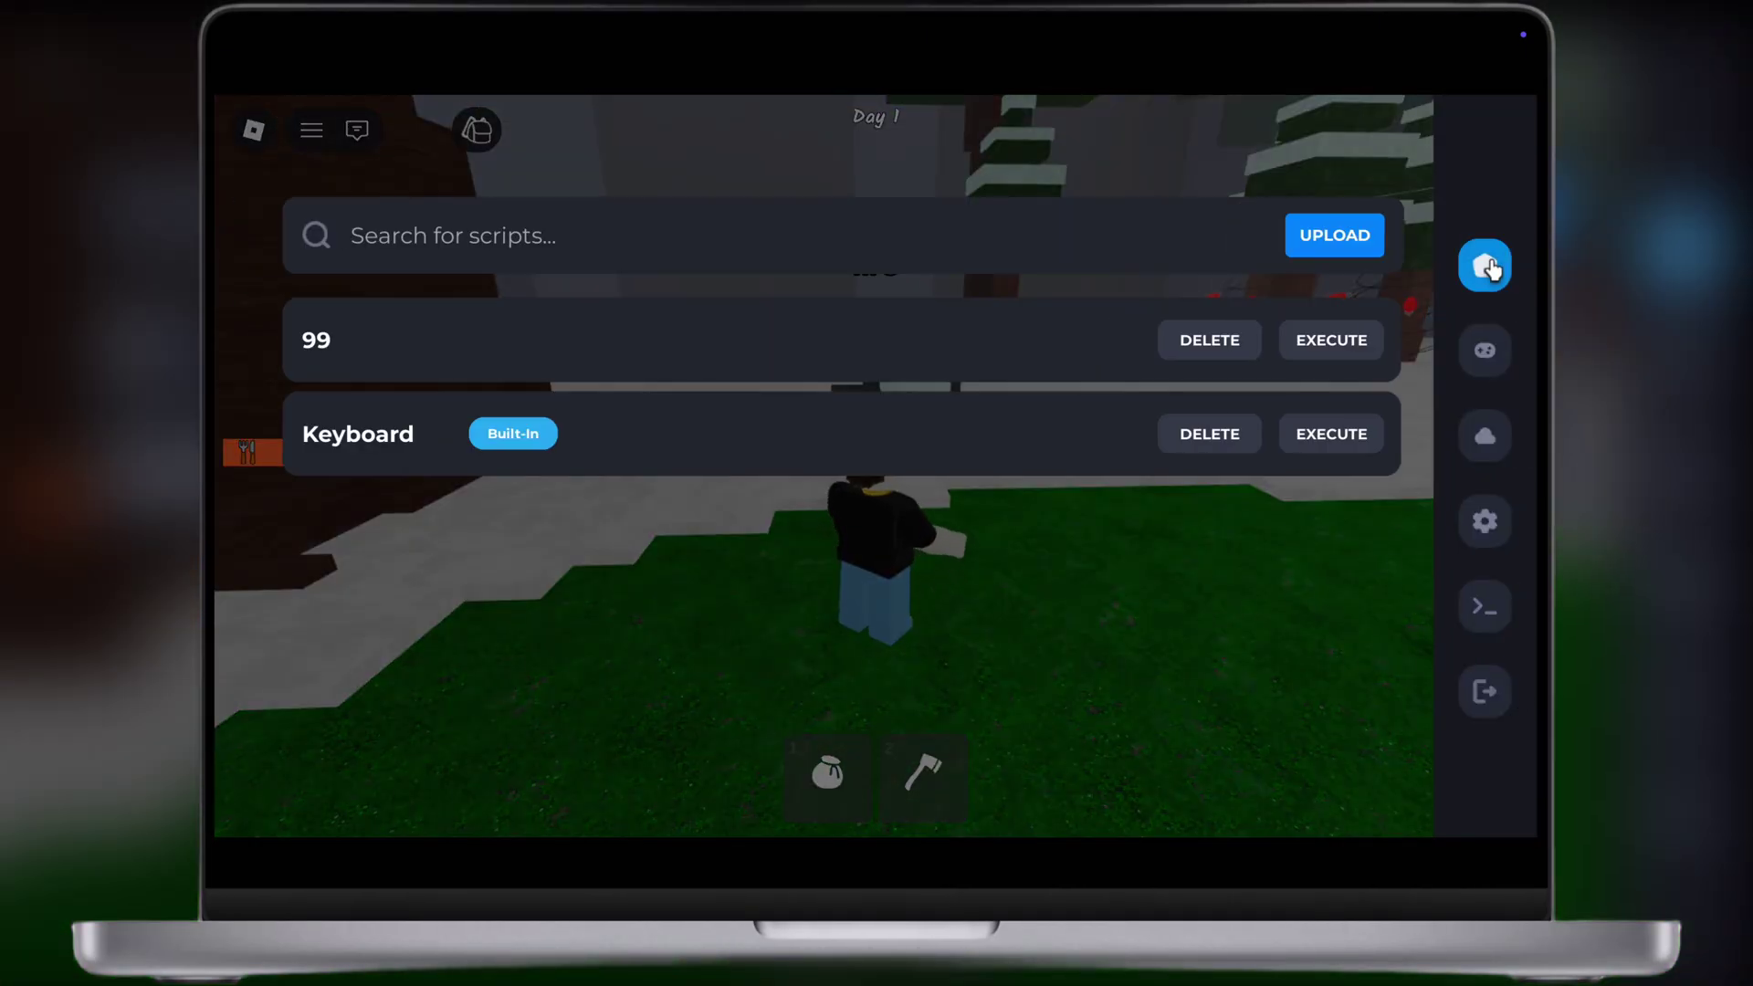
{"action": "left_click", "coordinate": [1488, 690]}
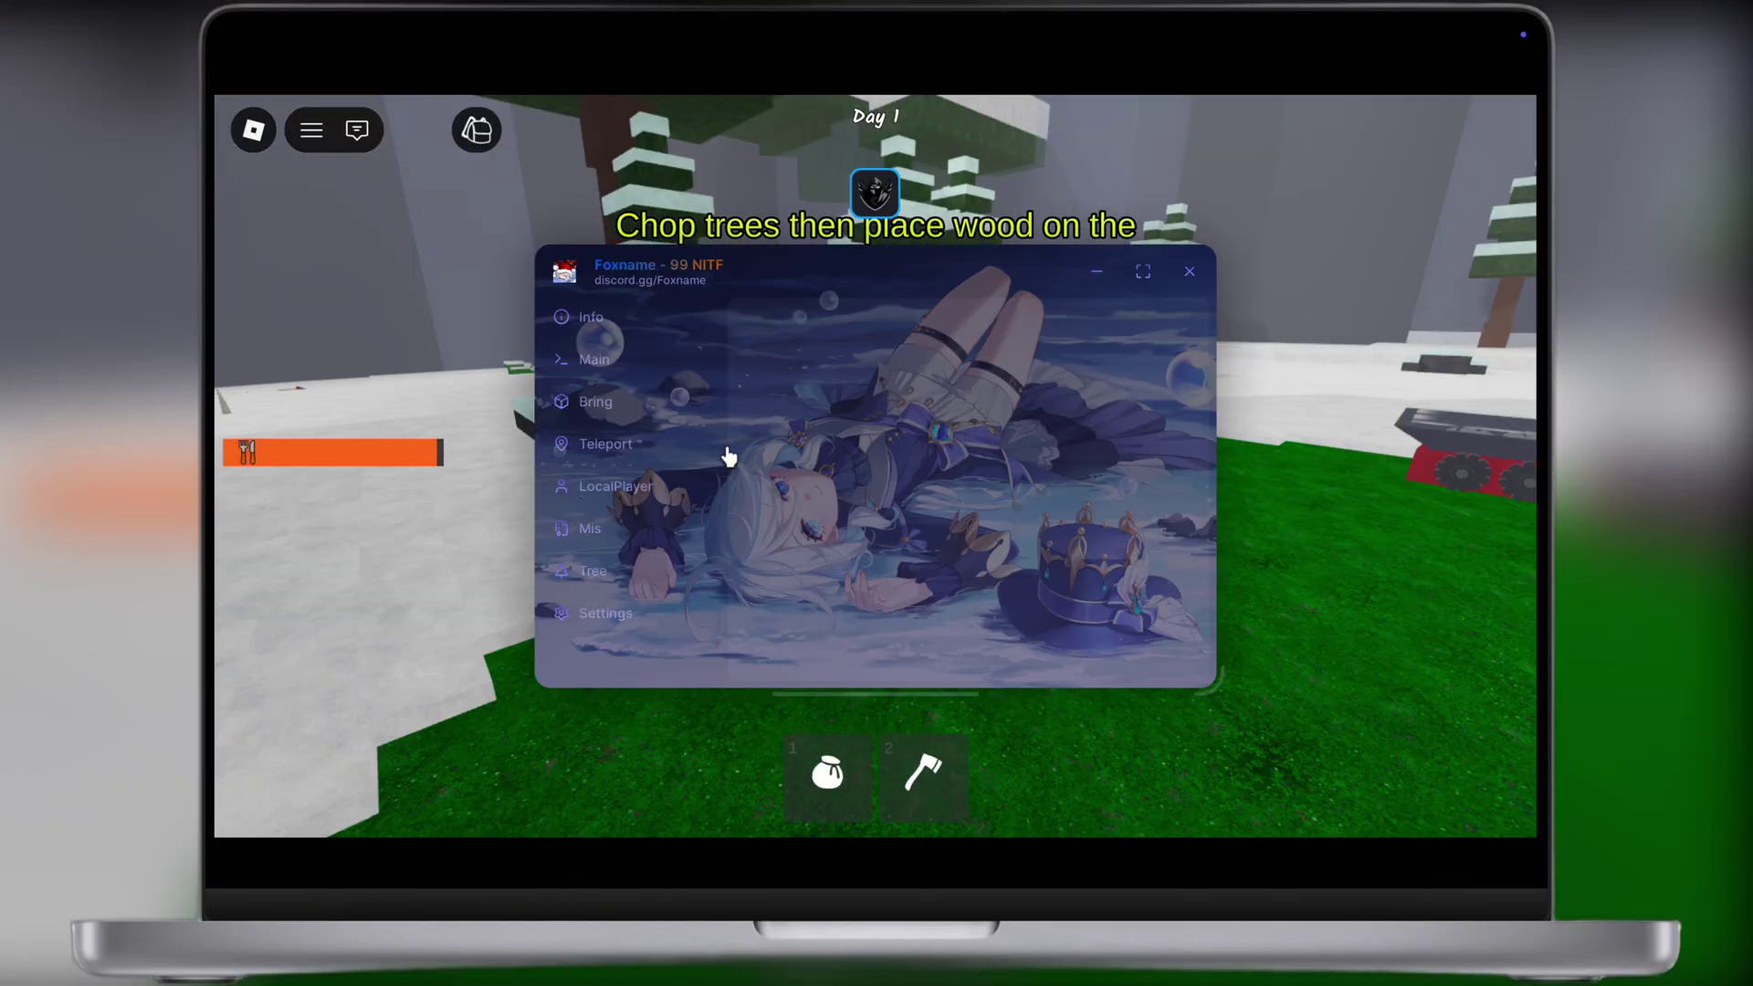
{"action": "left_click", "coordinate": [659, 365]}
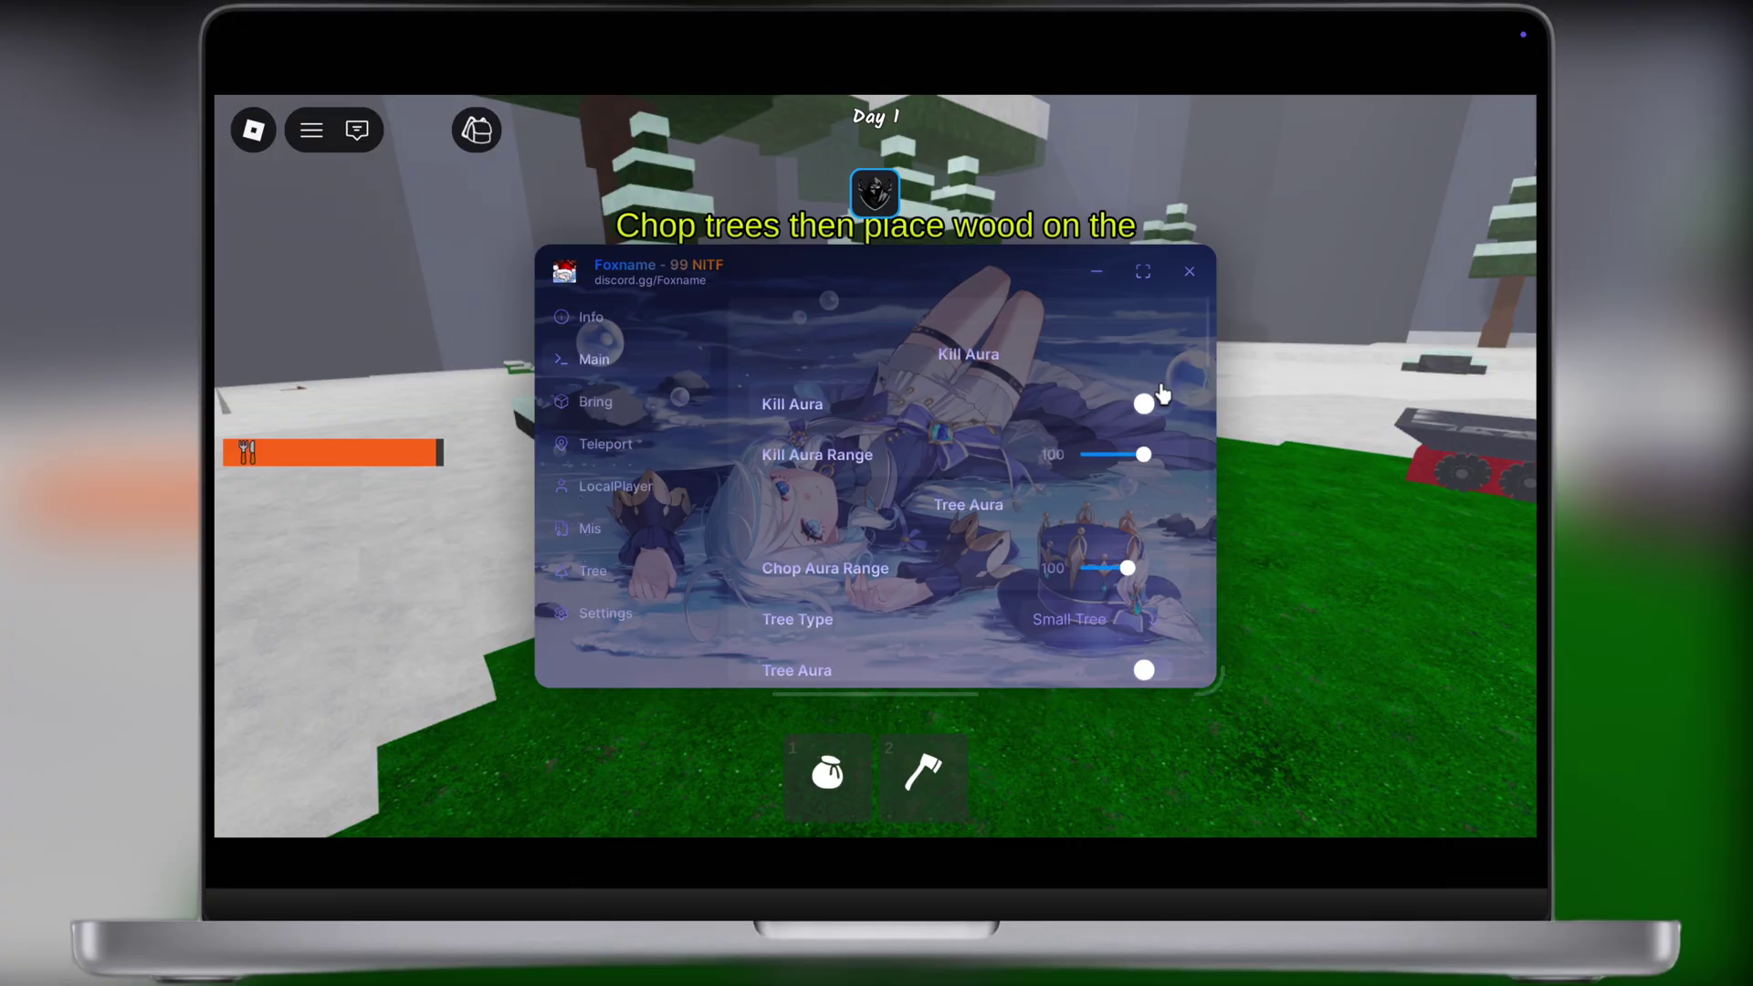
{"action": "left_click", "coordinate": [1096, 271]}
Step: Equip the axe and run the character across the snow around the green camp clearing
{"action": "left_click", "coordinate": [940, 753]}
{"action": "key", "text": "w"}
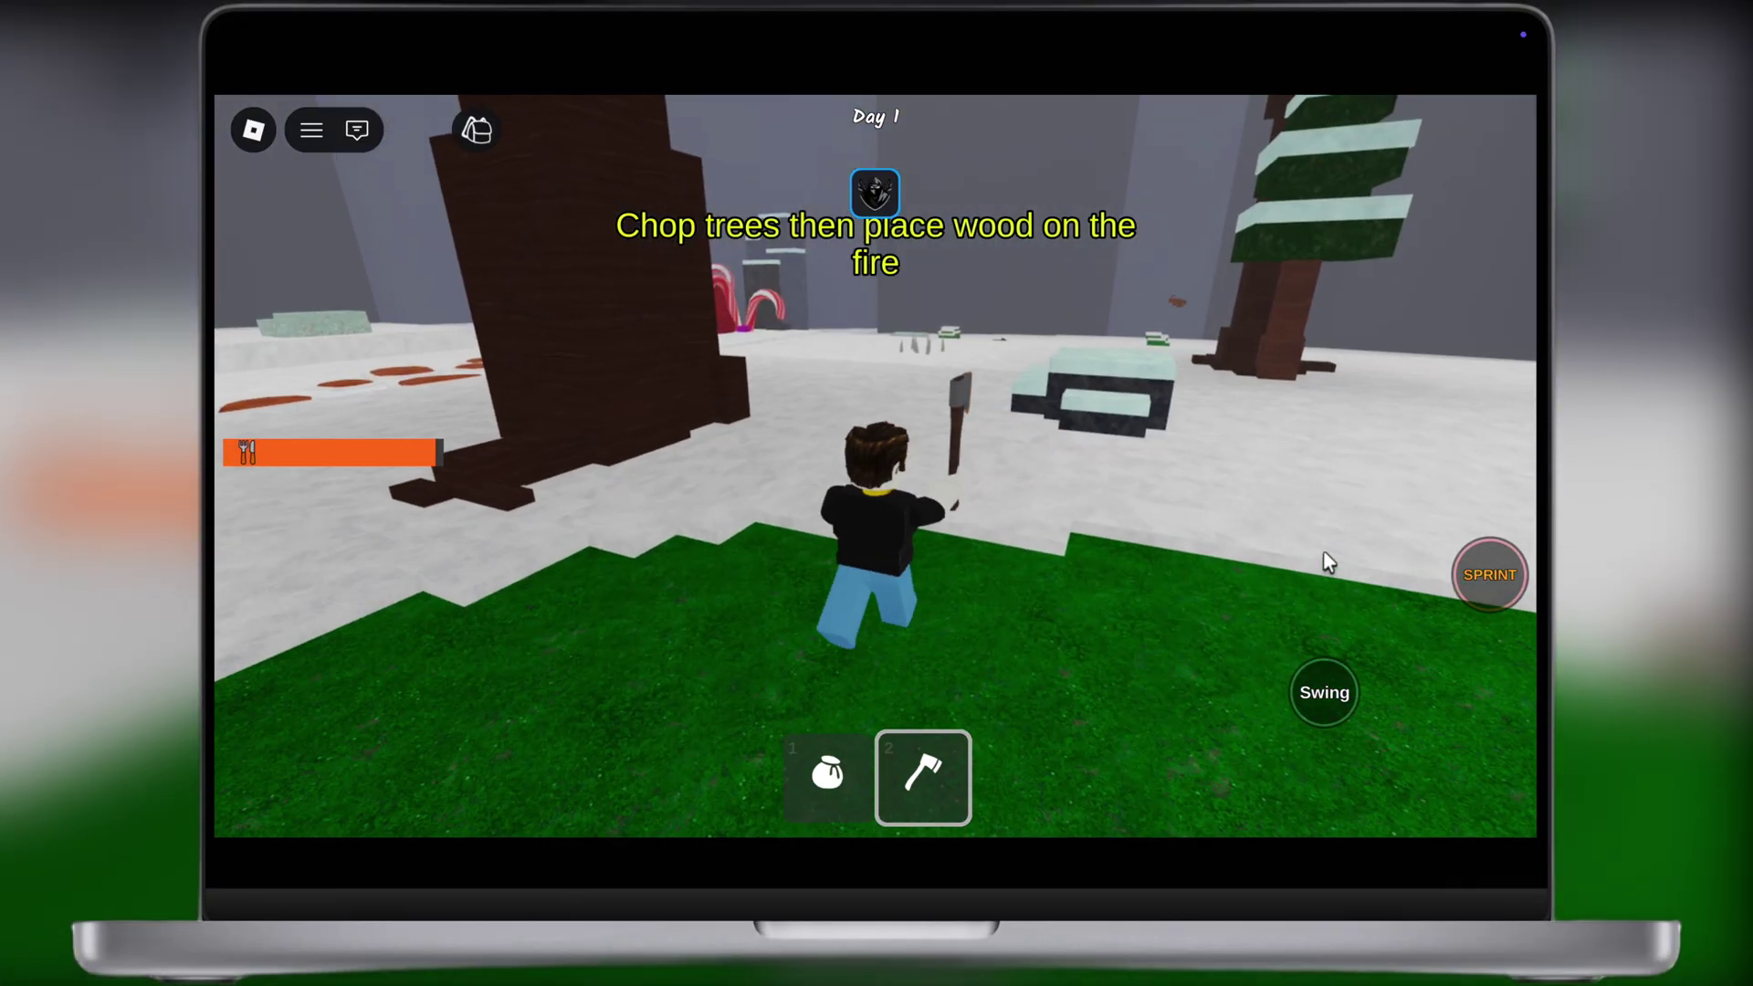
{"action": "key", "text": "a"}
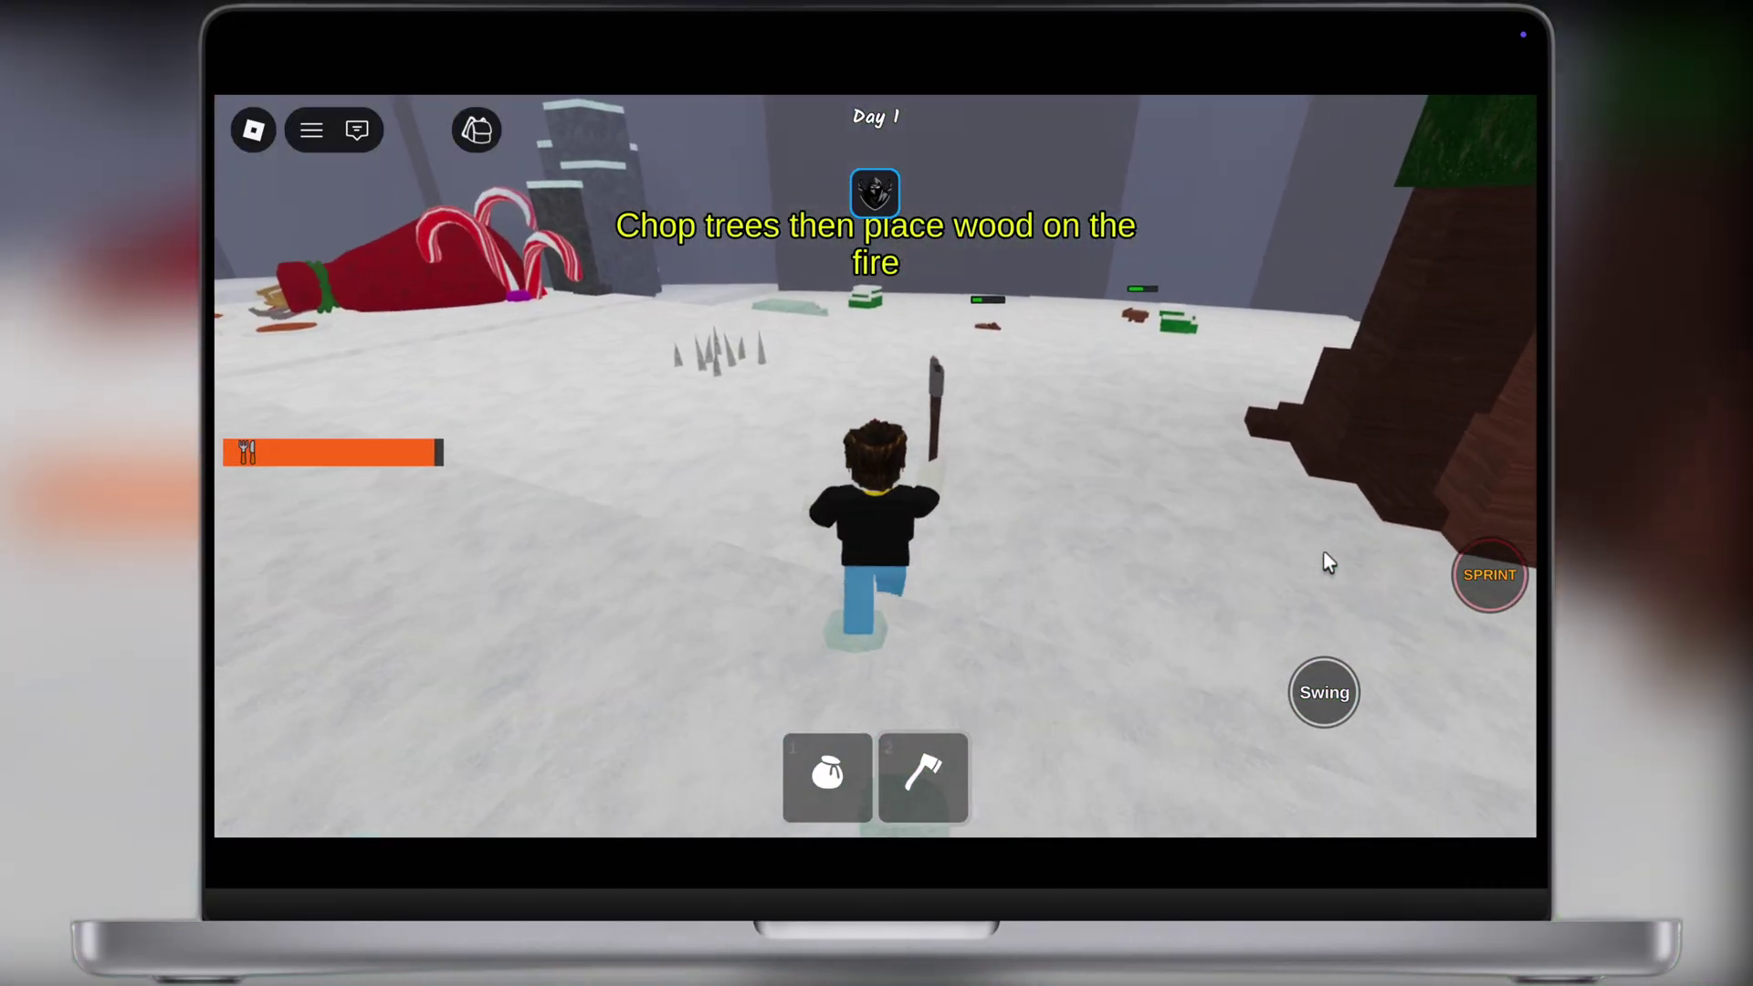
{"action": "key", "text": "a"}
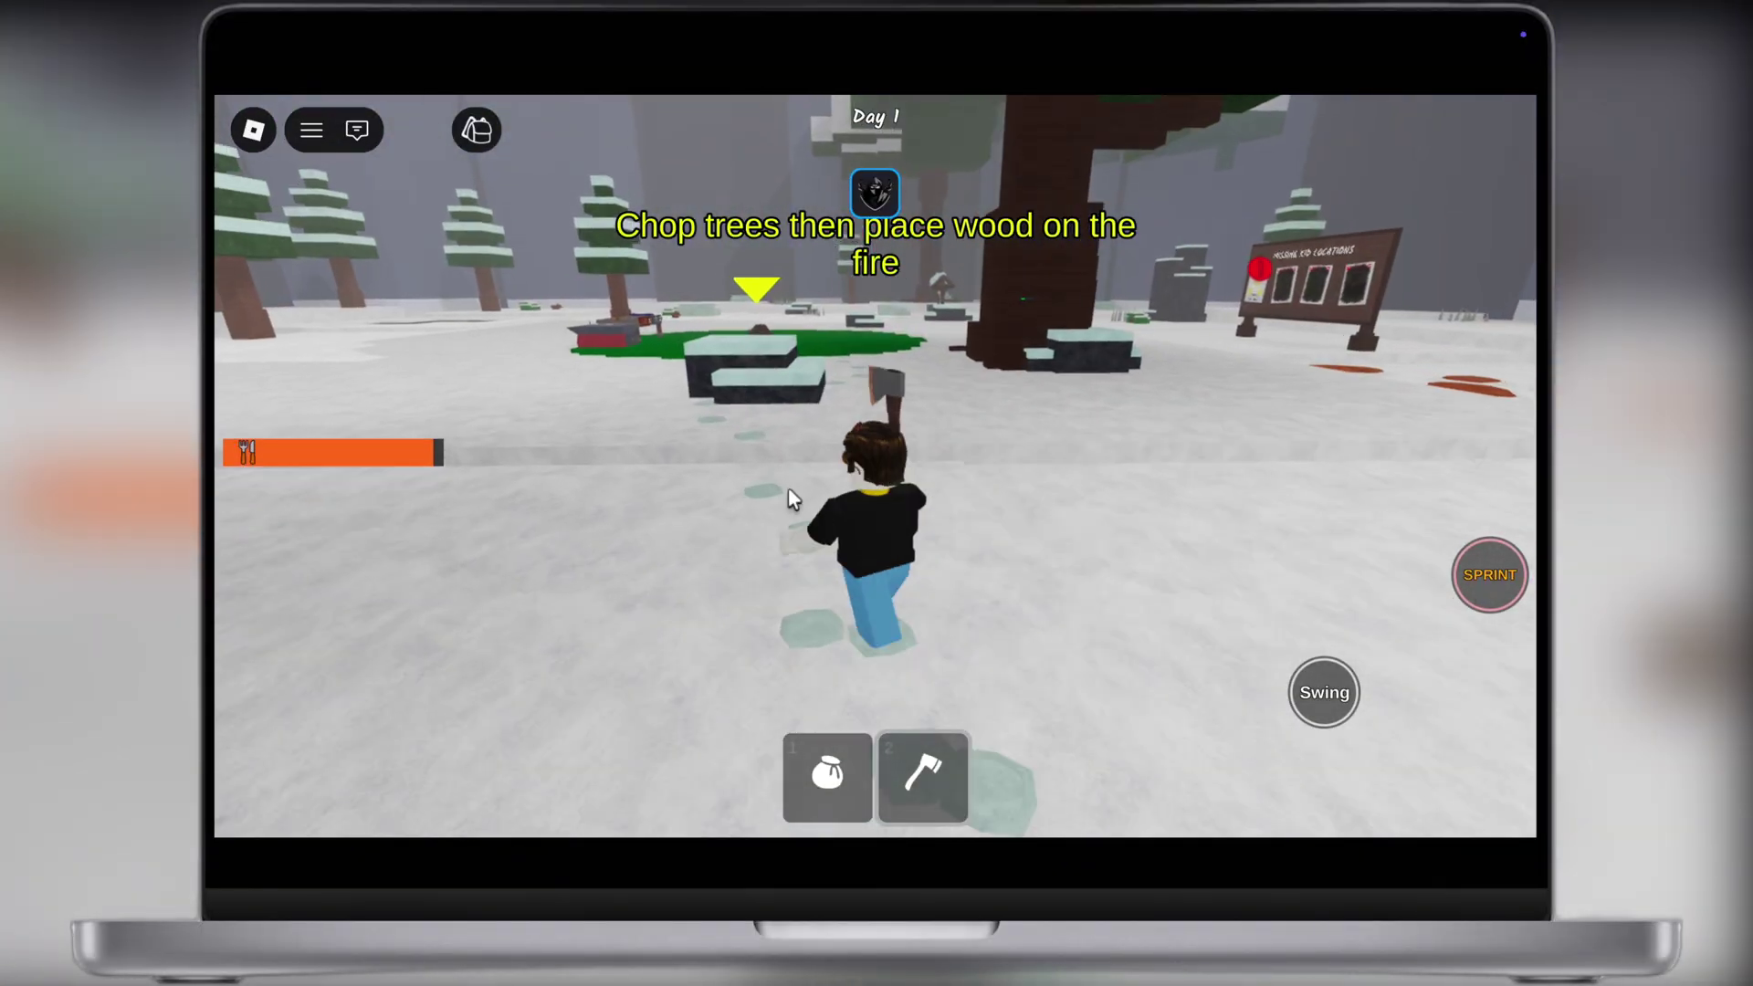
{"action": "key", "text": "d"}
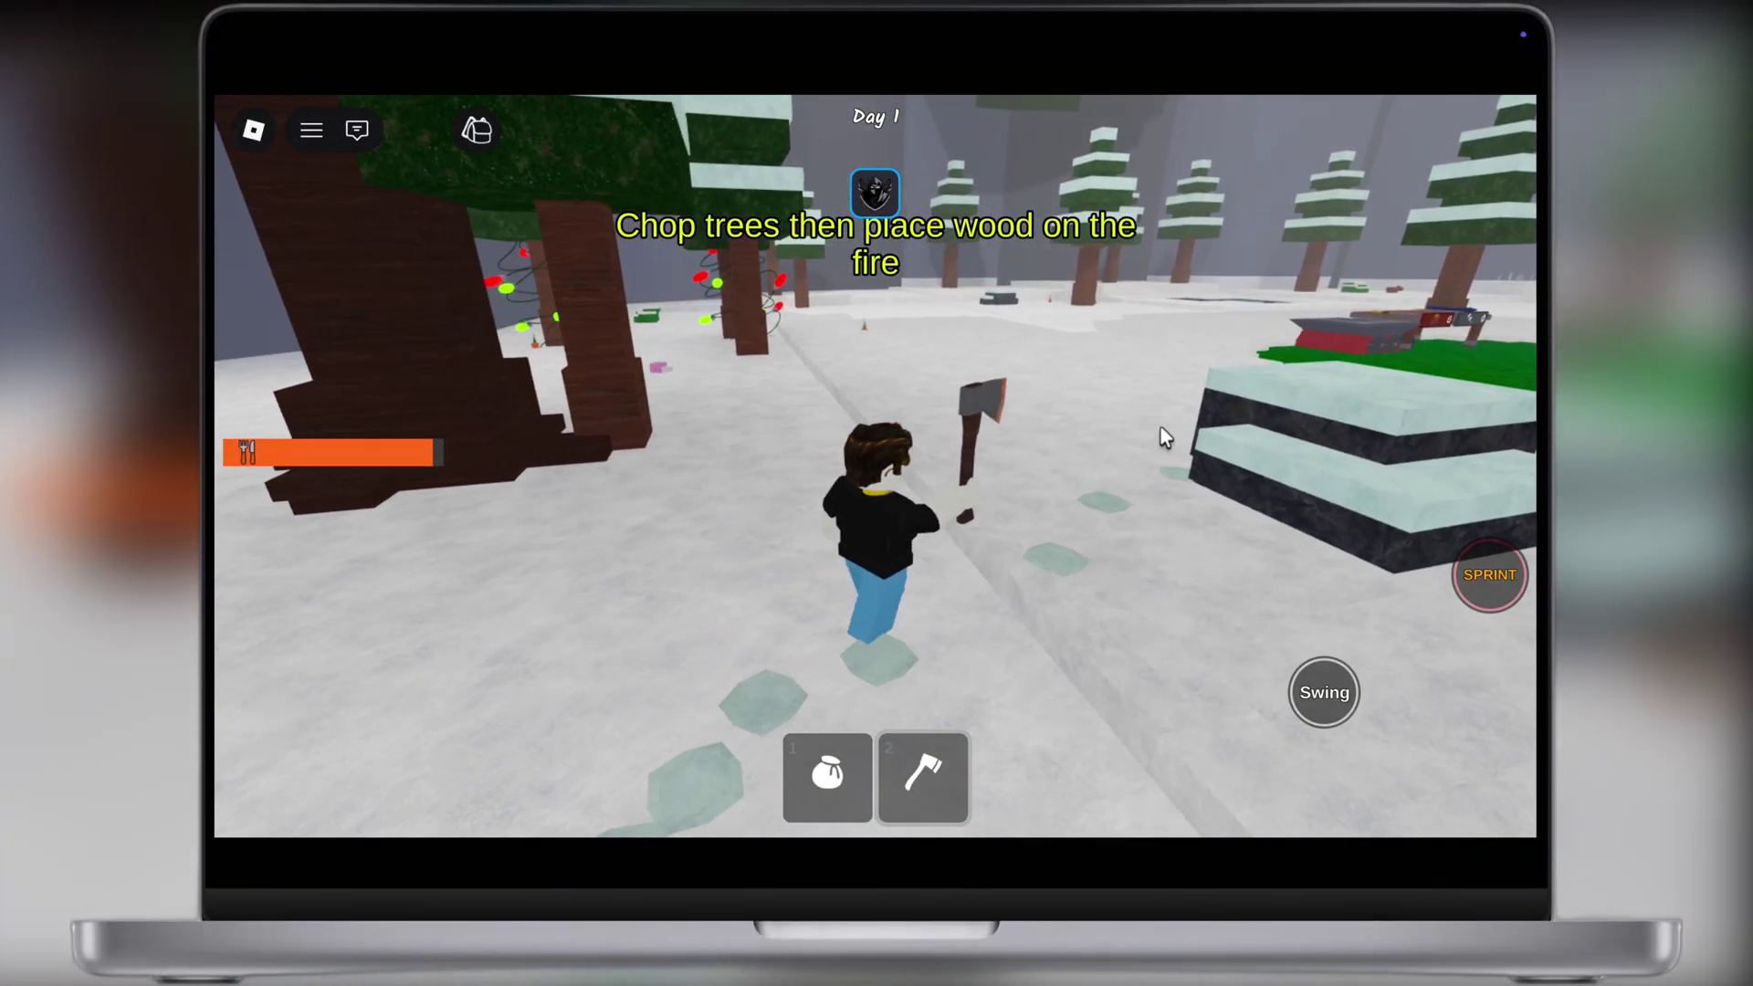
{"action": "key", "text": "d"}
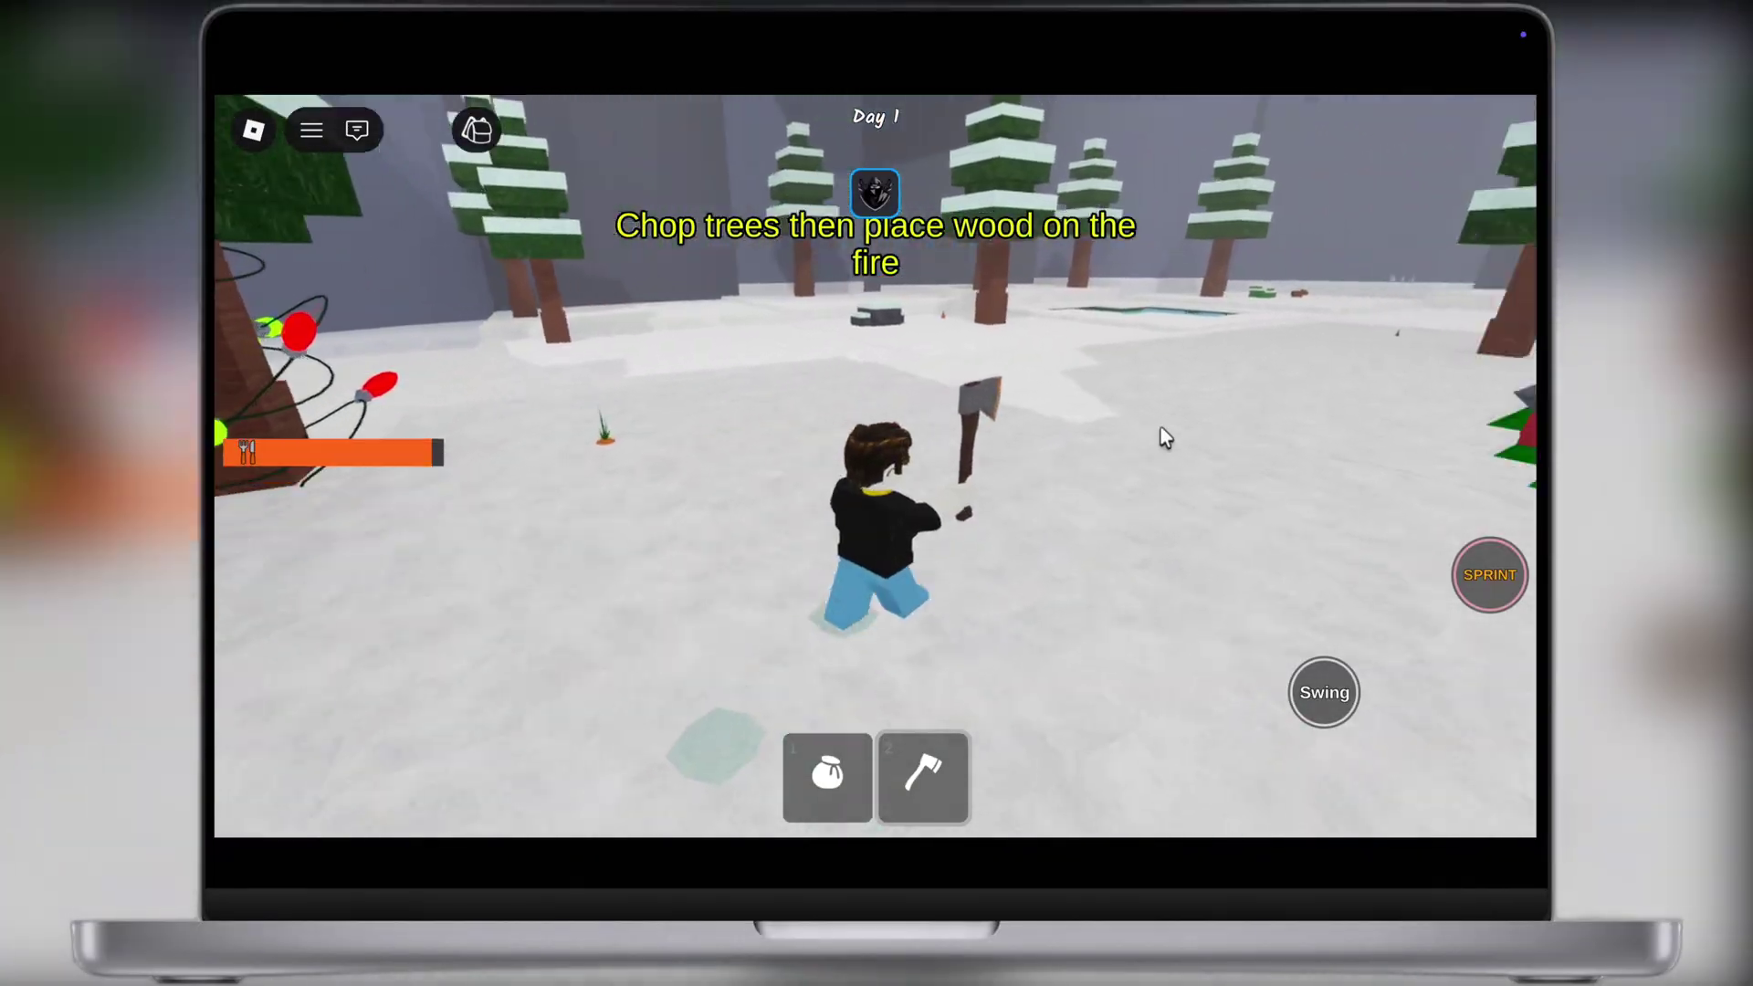
{"action": "key", "text": "d"}
{"action": "left_click", "coordinate": [880, 207]}
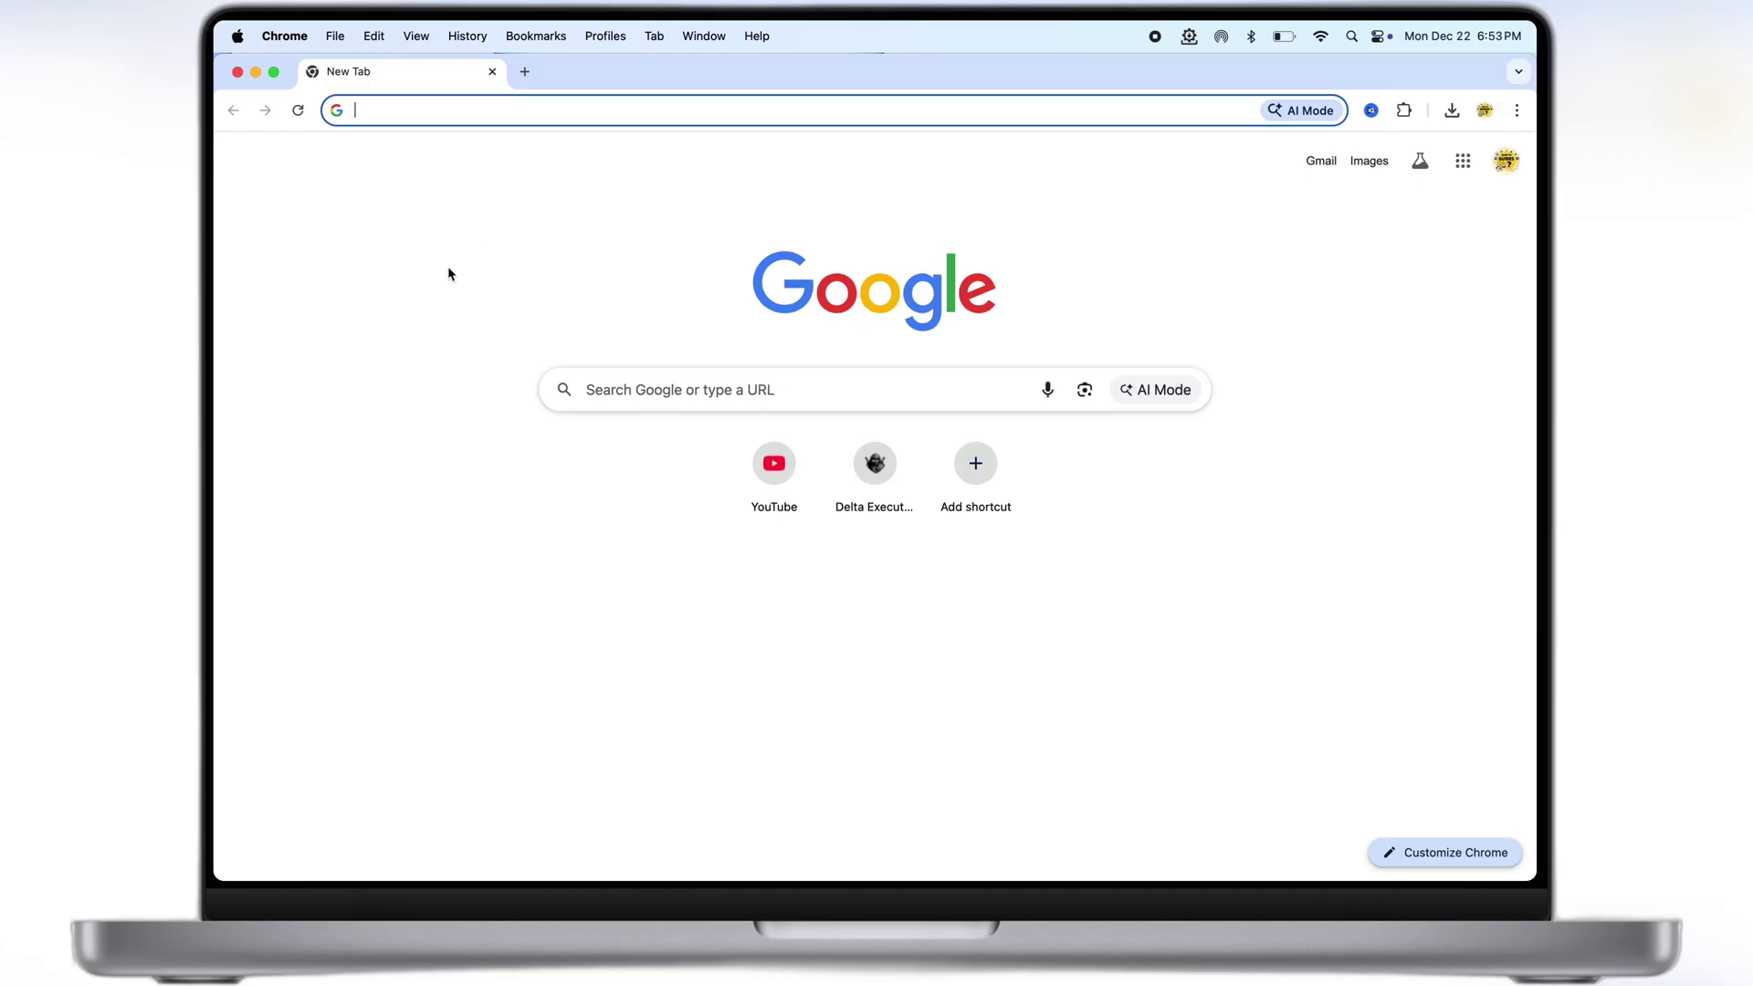
Step: Open the Delta Executor website in Chrome and go through its Android page to the download page
{"action": "left_click", "coordinate": [890, 467]}
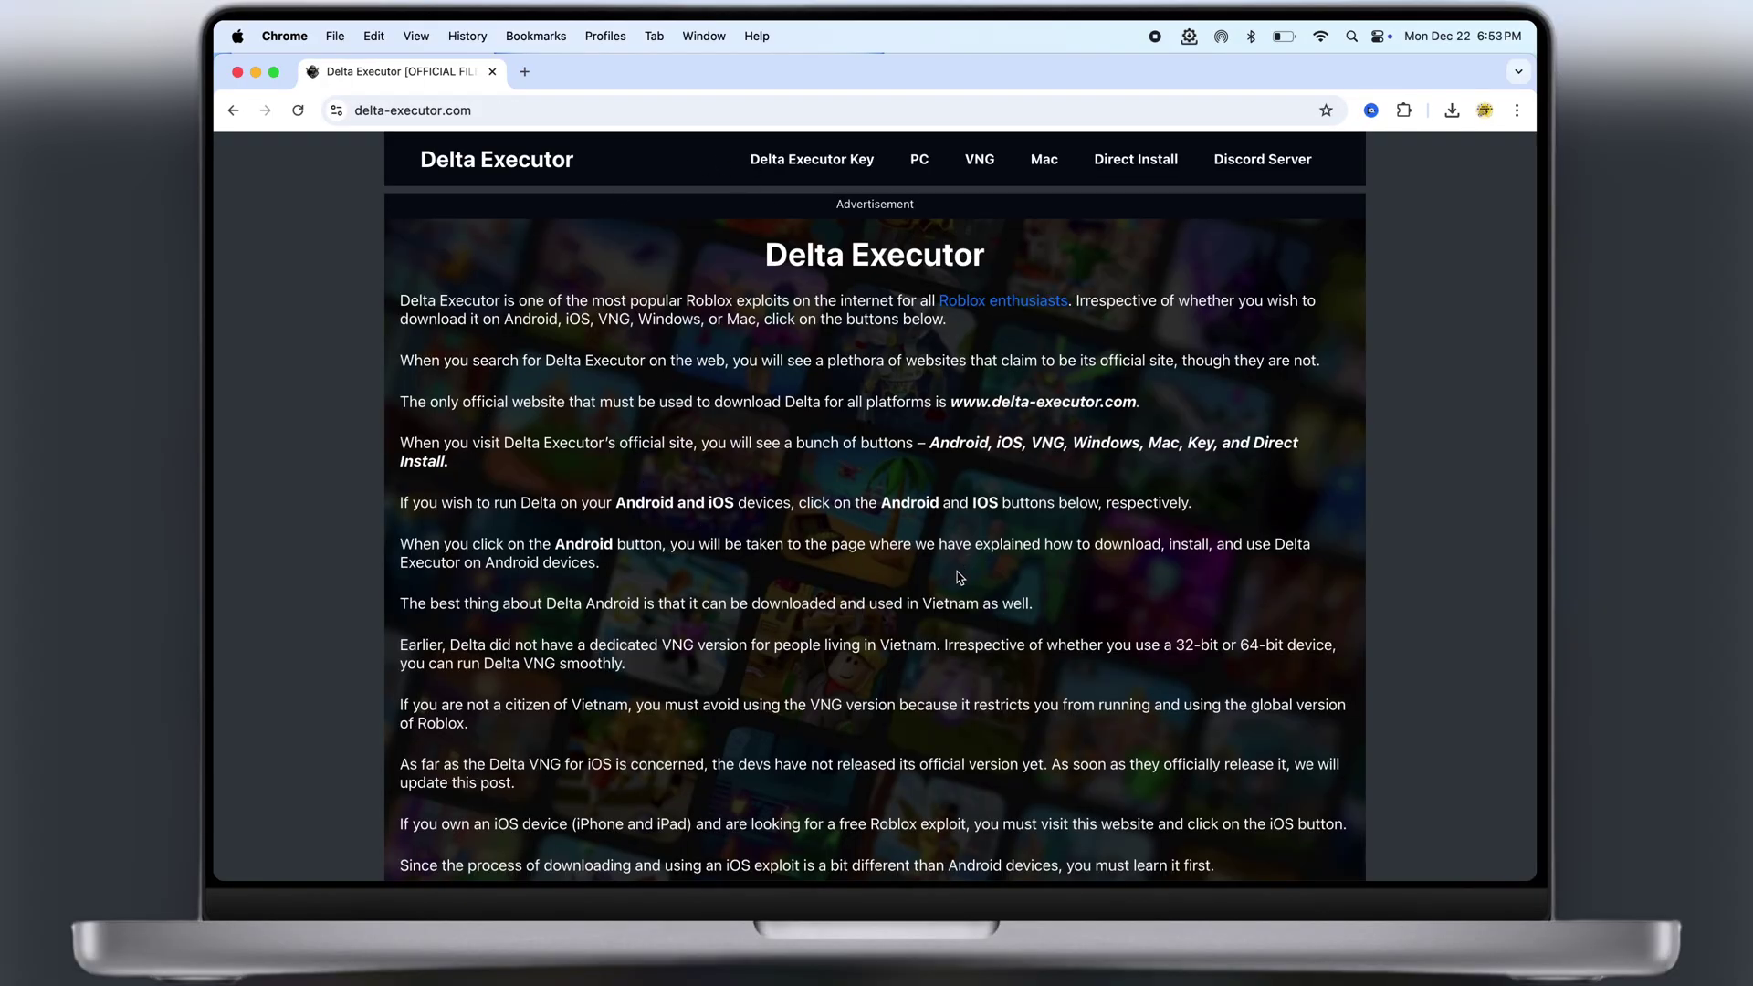
{"action": "scroll", "coordinate": [959, 577], "scroll_direction": "down", "scroll_amount": 5}
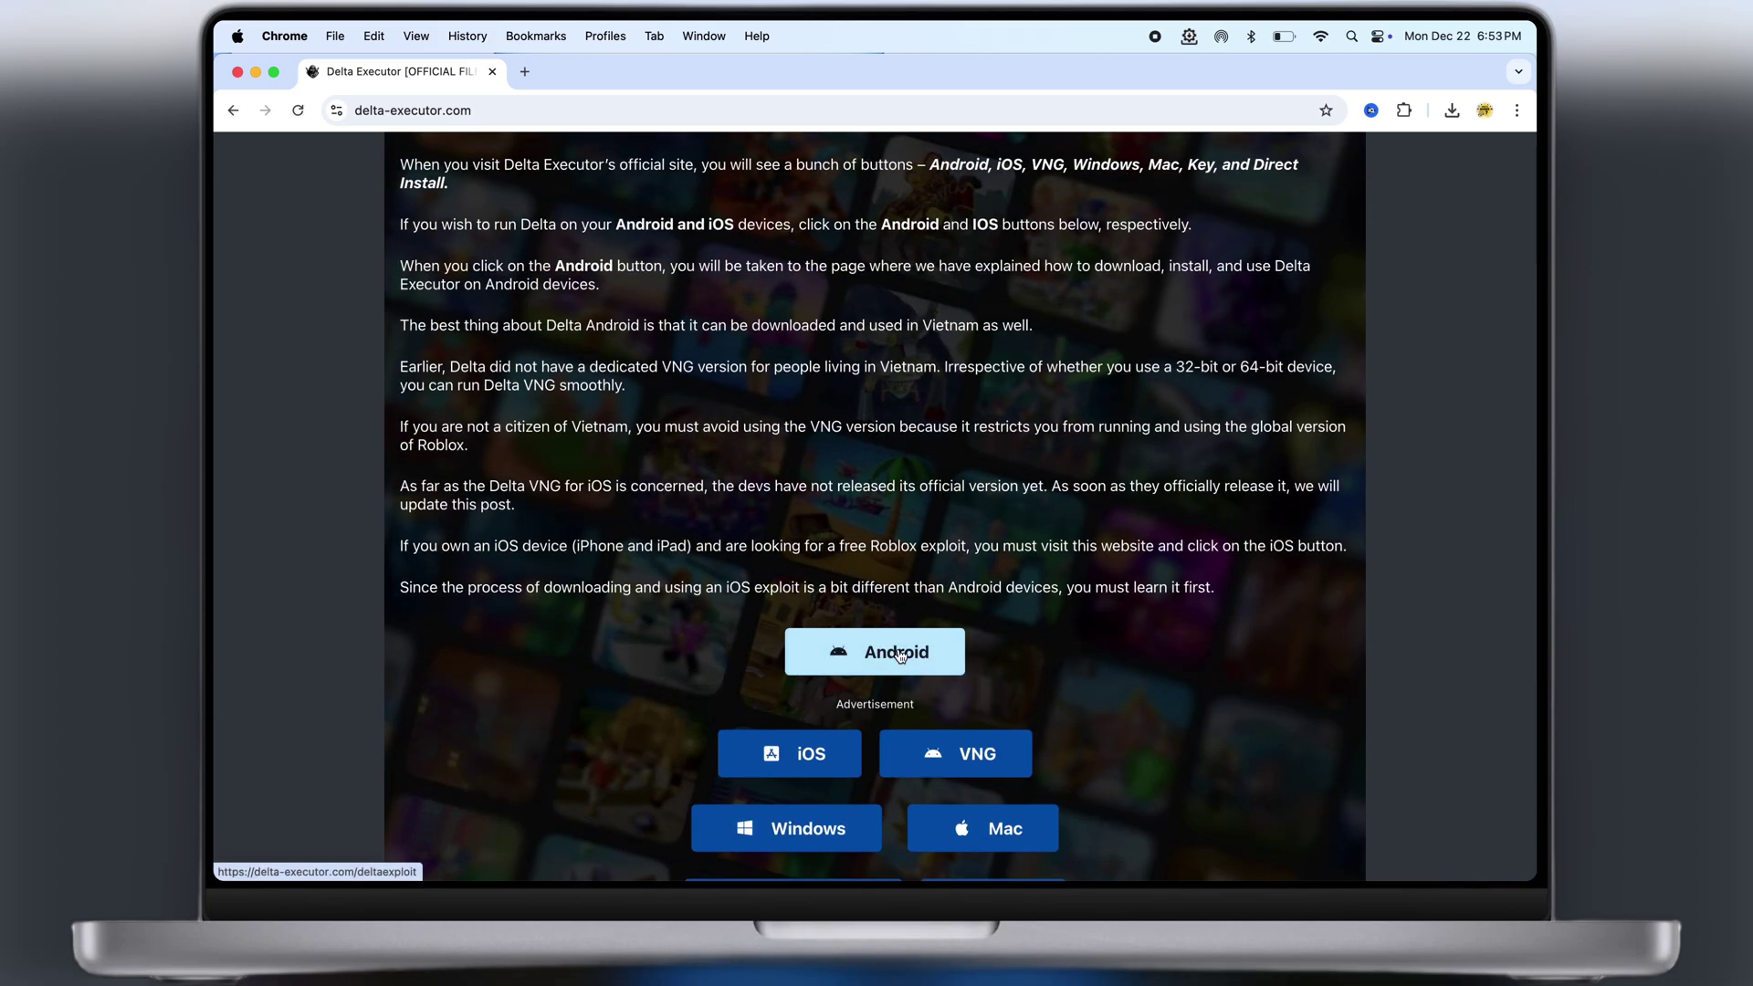
{"action": "left_click", "coordinate": [899, 654]}
{"action": "scroll", "coordinate": [909, 654], "scroll_direction": "down", "scroll_amount": 10}
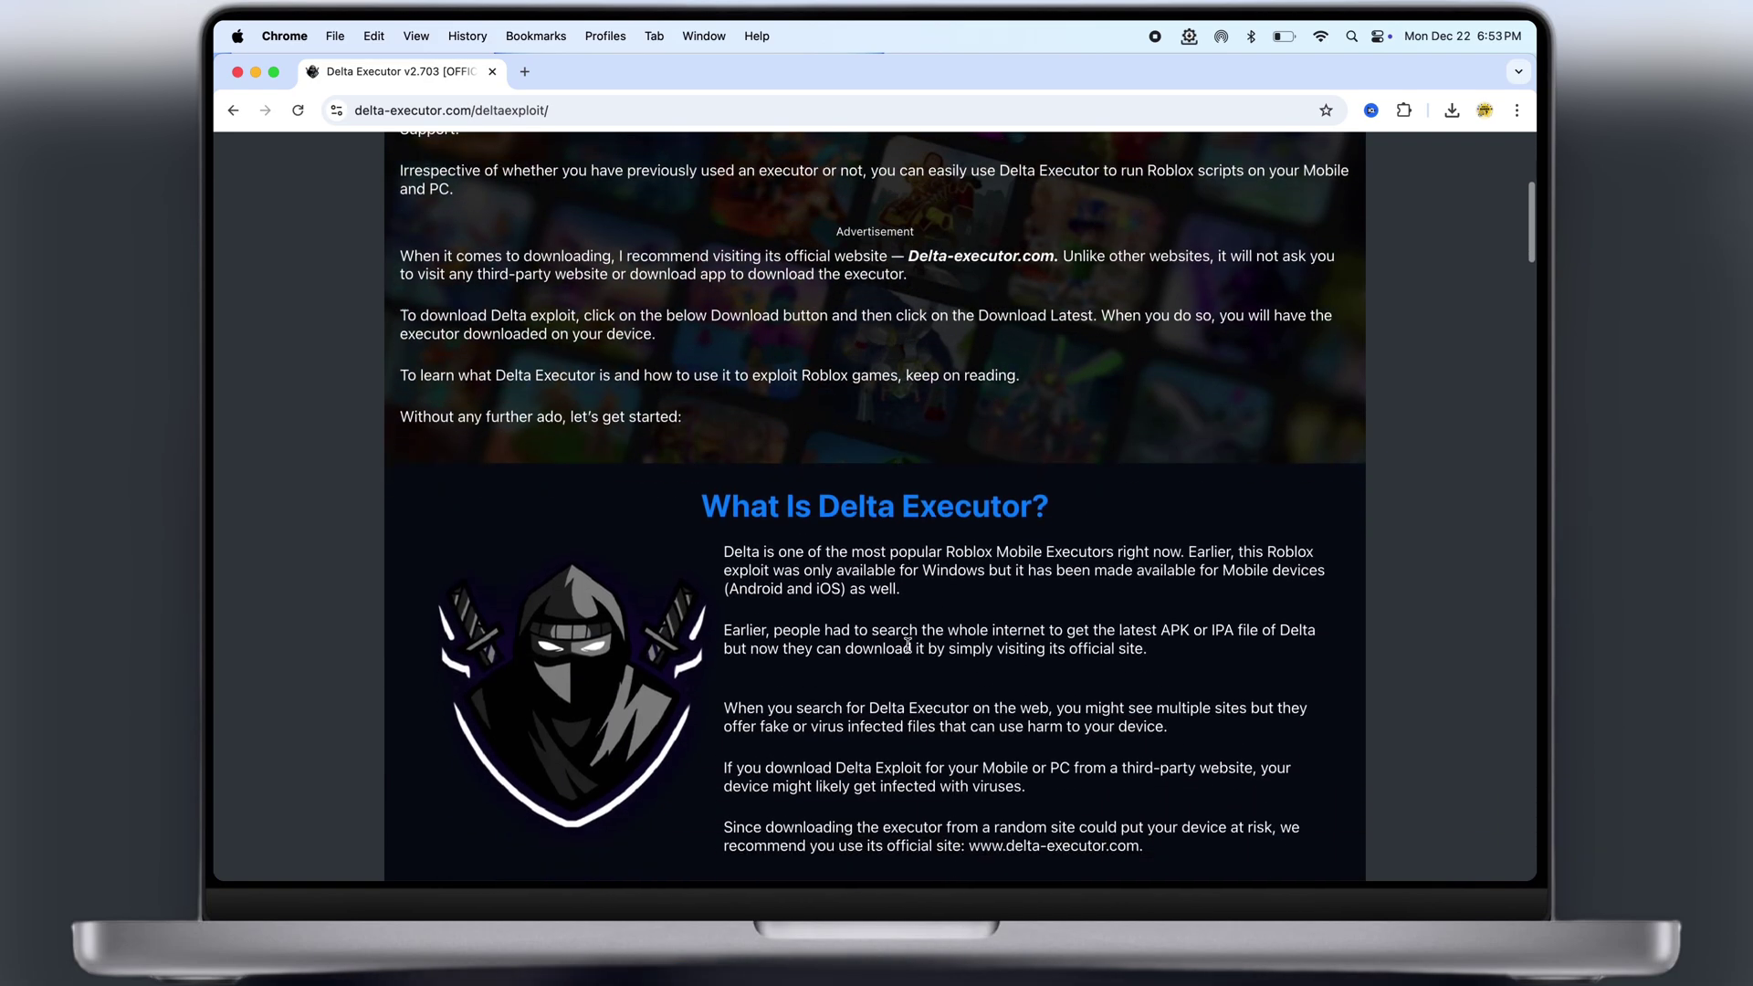
{"action": "scroll", "coordinate": [911, 653], "scroll_direction": "down", "scroll_amount": 5}
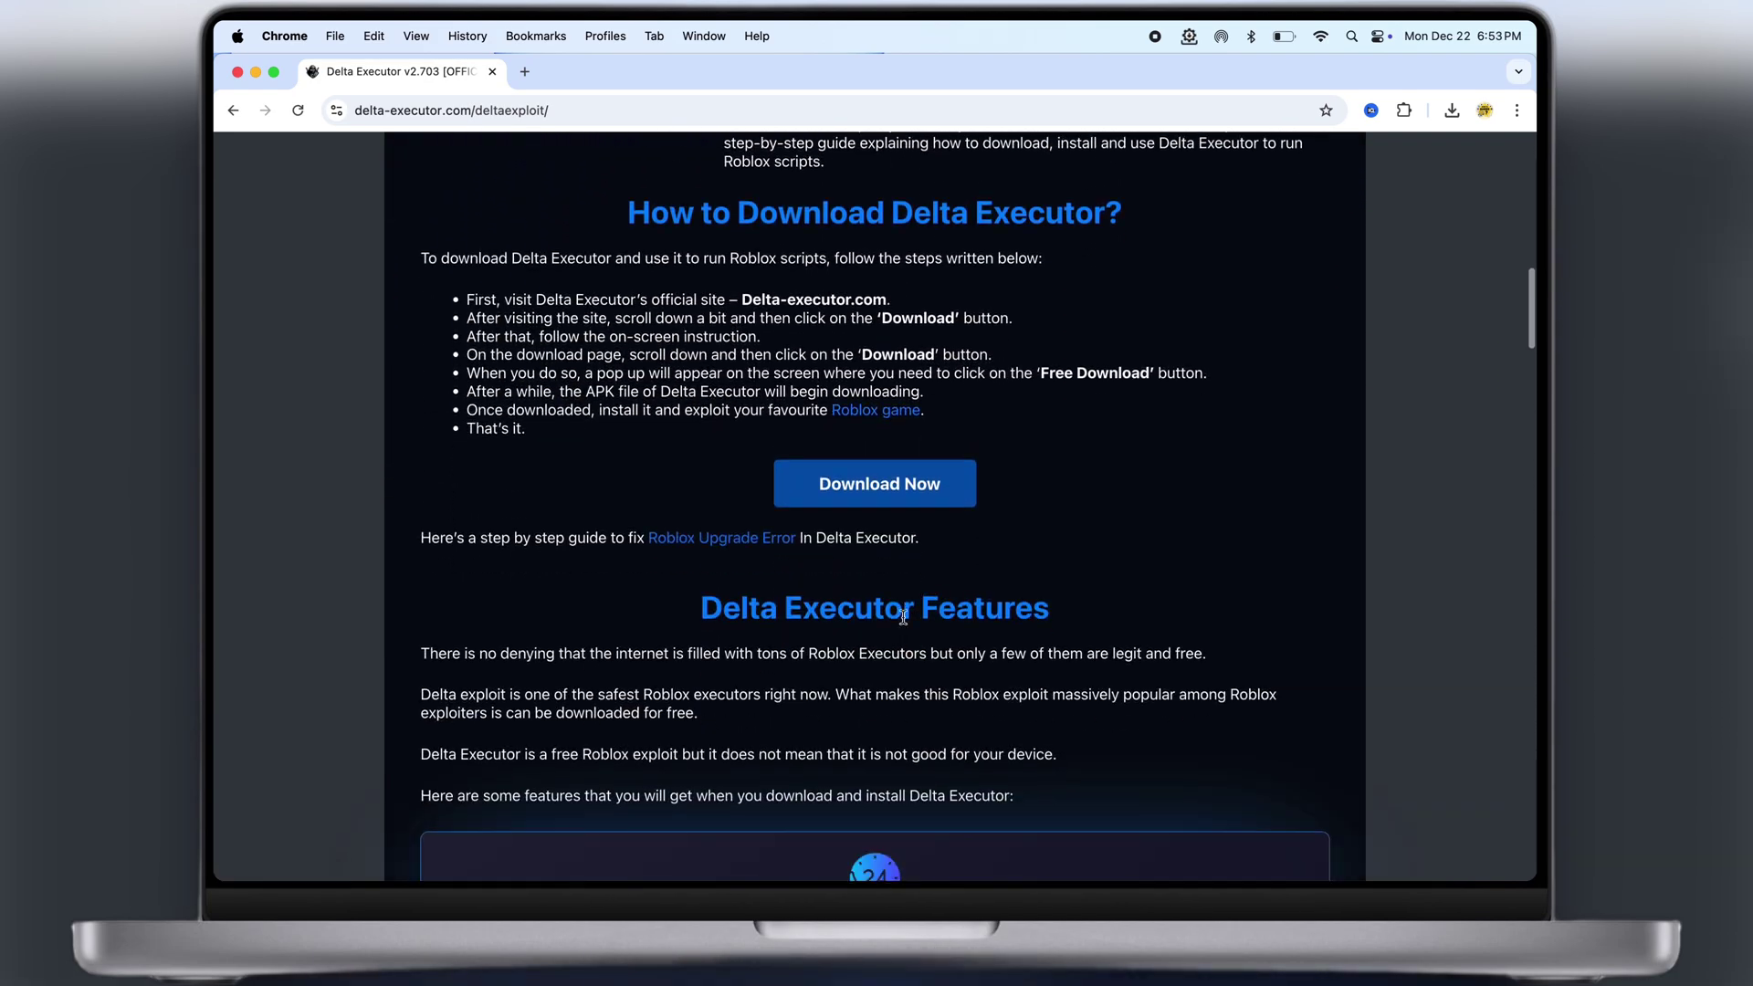
{"action": "left_click", "coordinate": [892, 500]}
Step: Download the Delta v2.703 APK, save the file, and check the browser's downloads
{"action": "scroll", "coordinate": [882, 505], "scroll_direction": "down", "scroll_amount": 9}
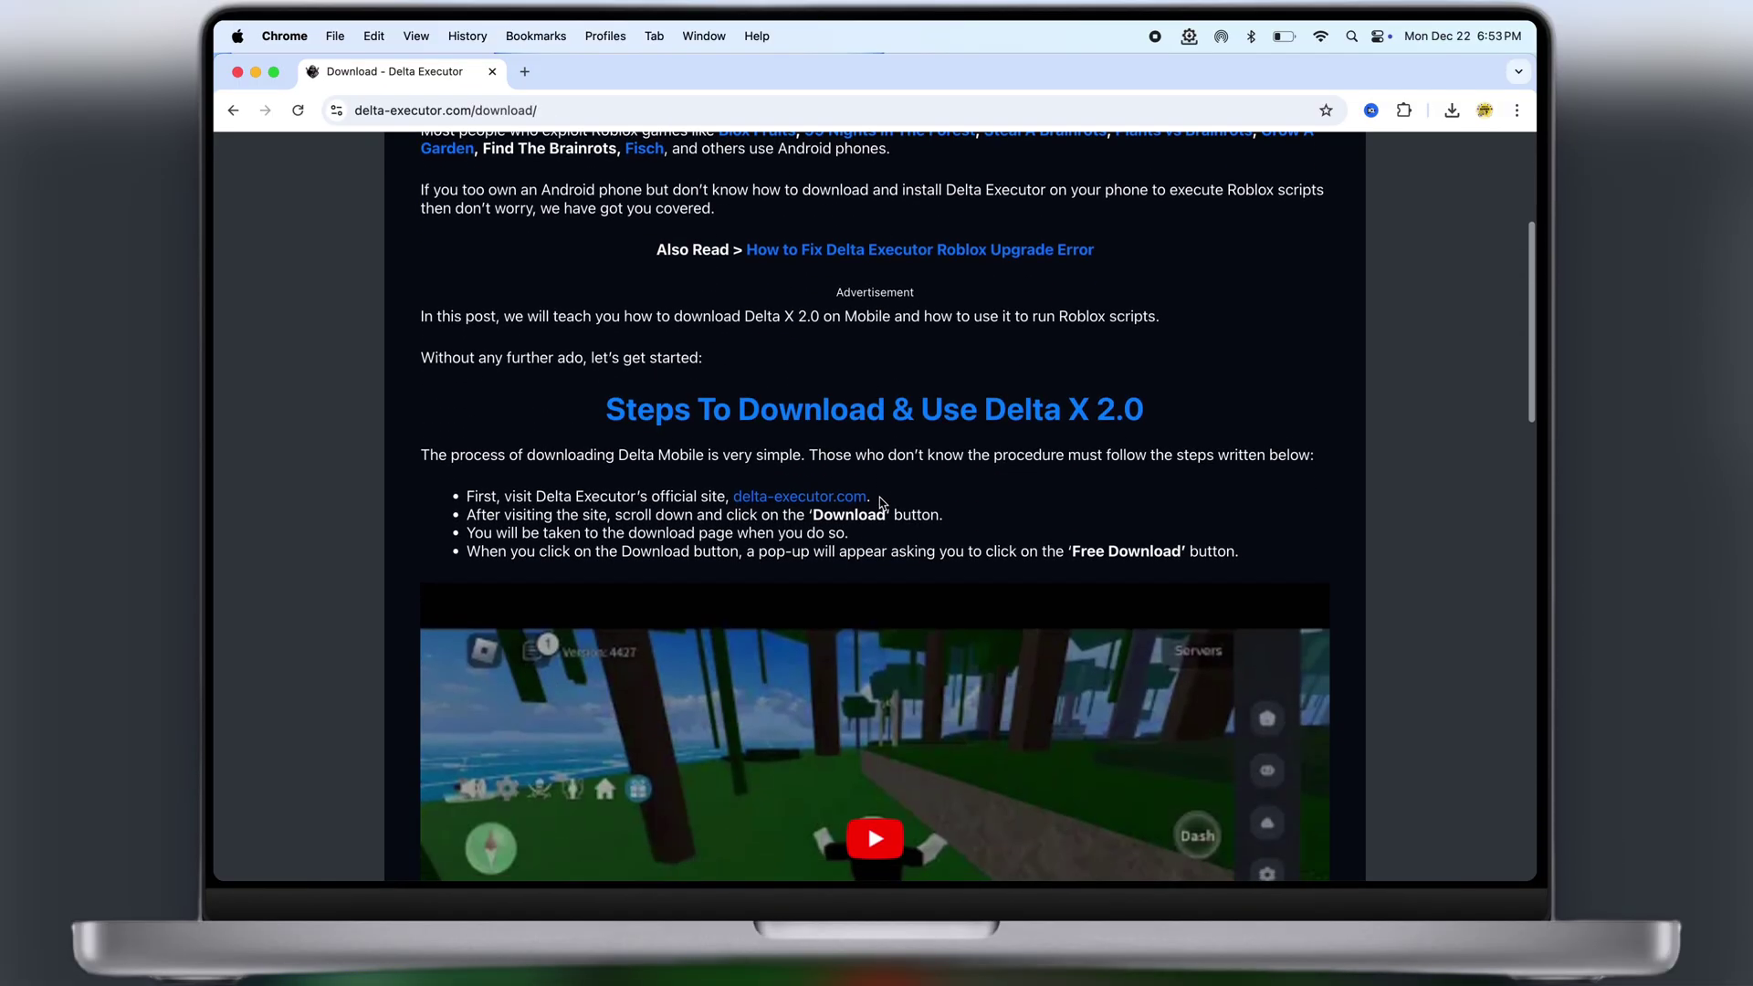
{"action": "scroll", "coordinate": [882, 505], "scroll_direction": "down", "scroll_amount": 7}
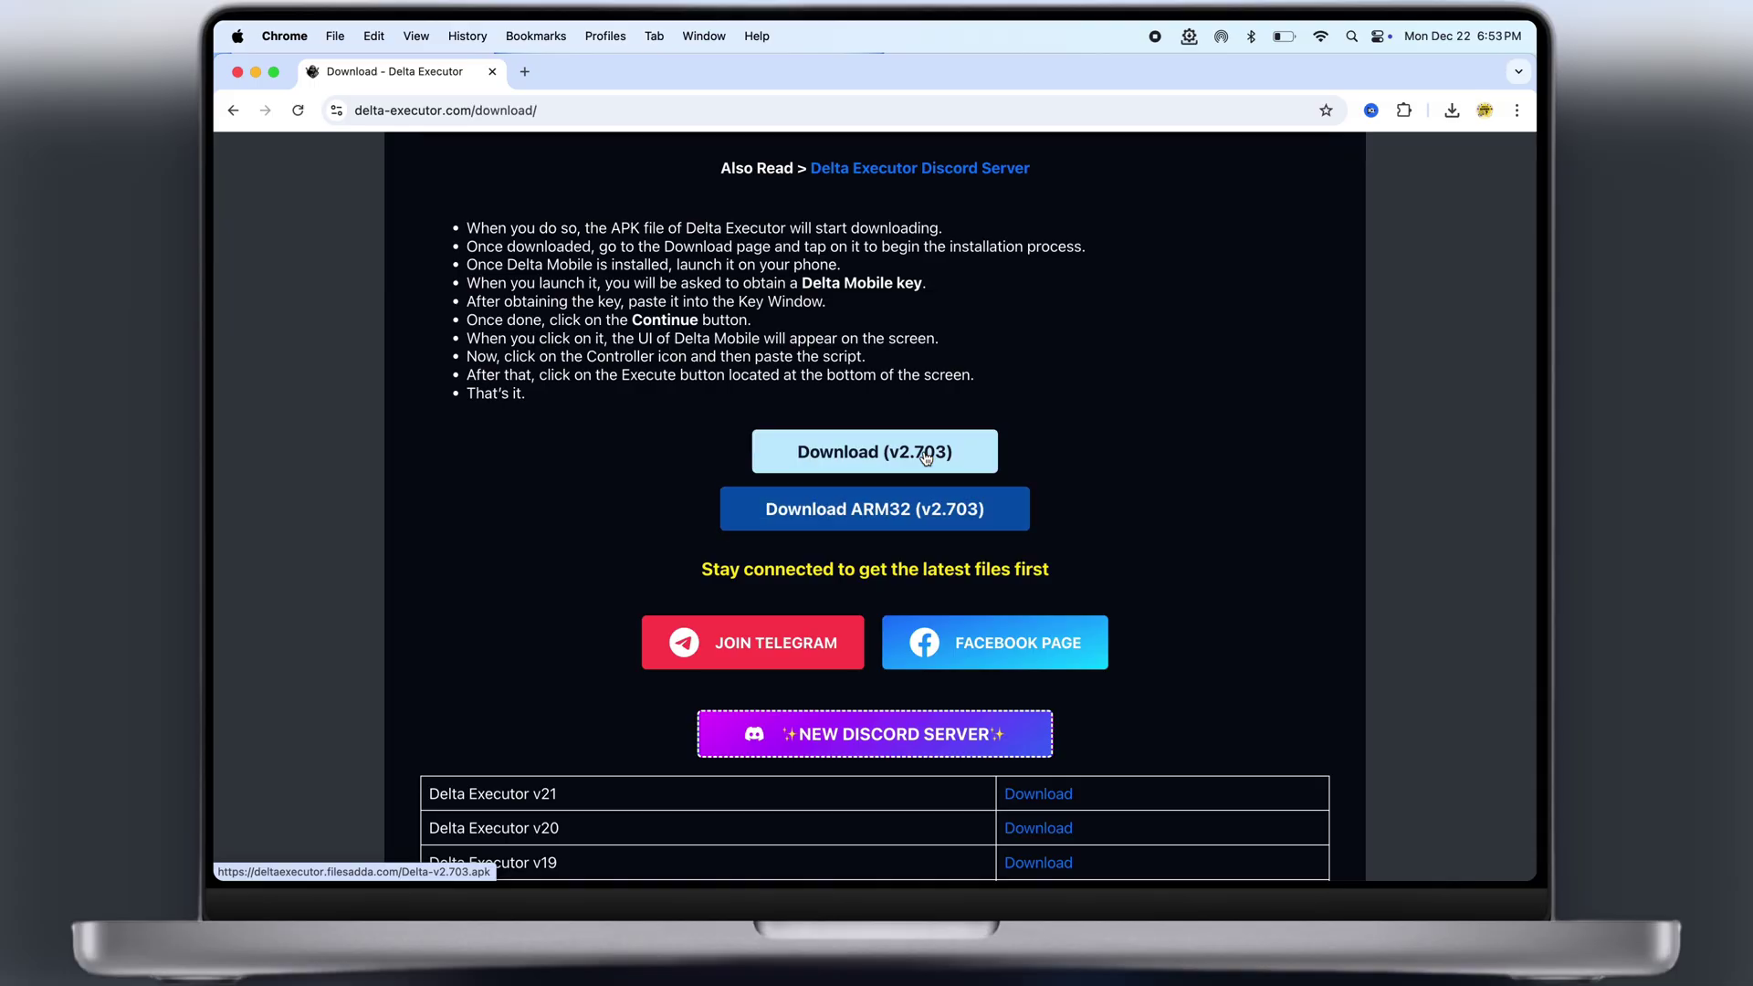
{"action": "left_click", "coordinate": [922, 504]}
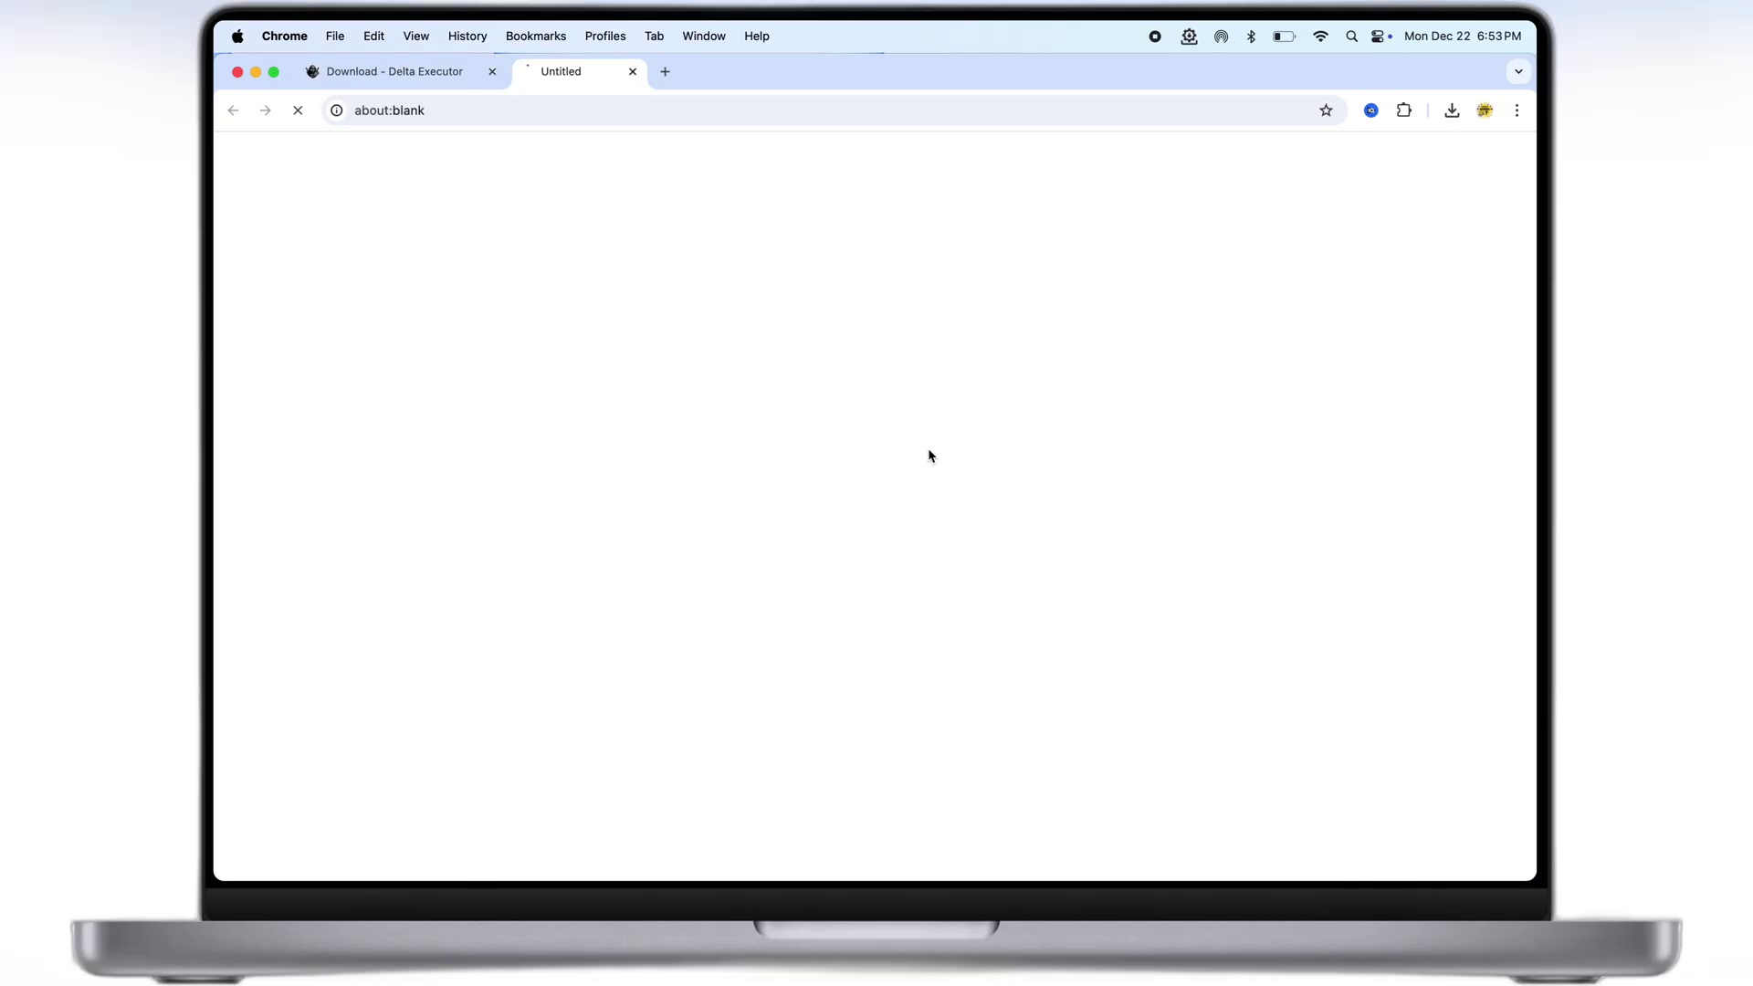
{"action": "left_click", "coordinate": [1018, 515]}
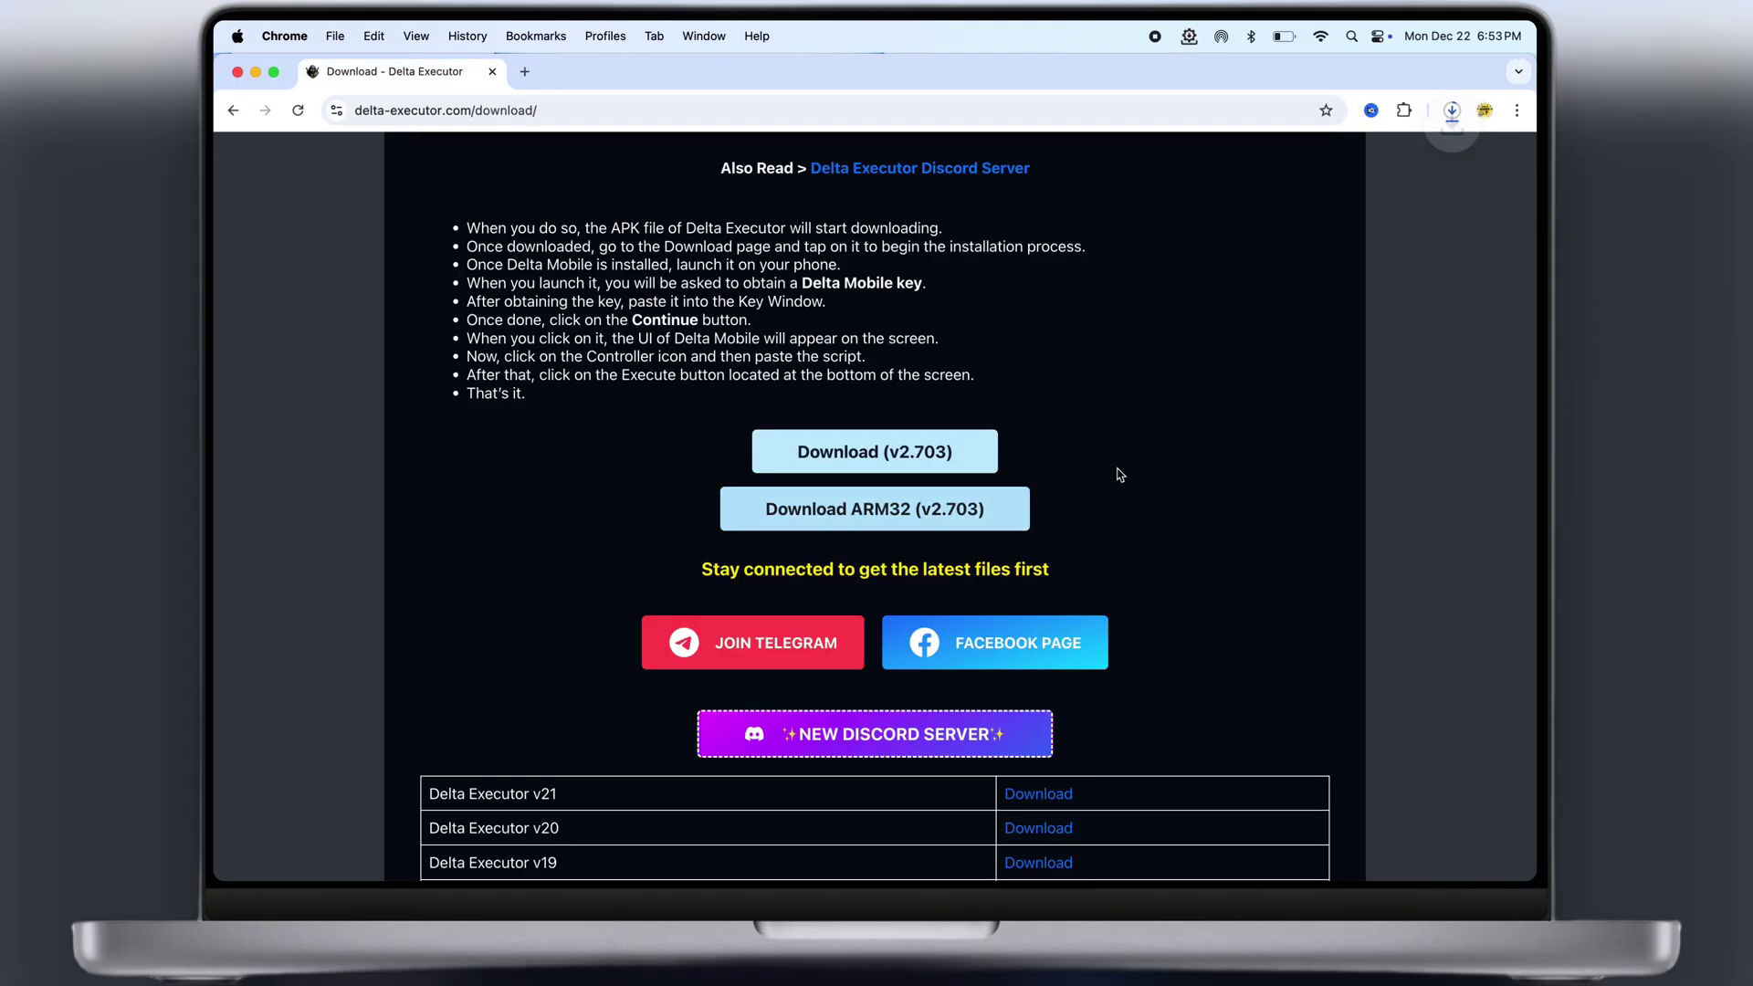
{"action": "left_click", "coordinate": [1451, 109]}
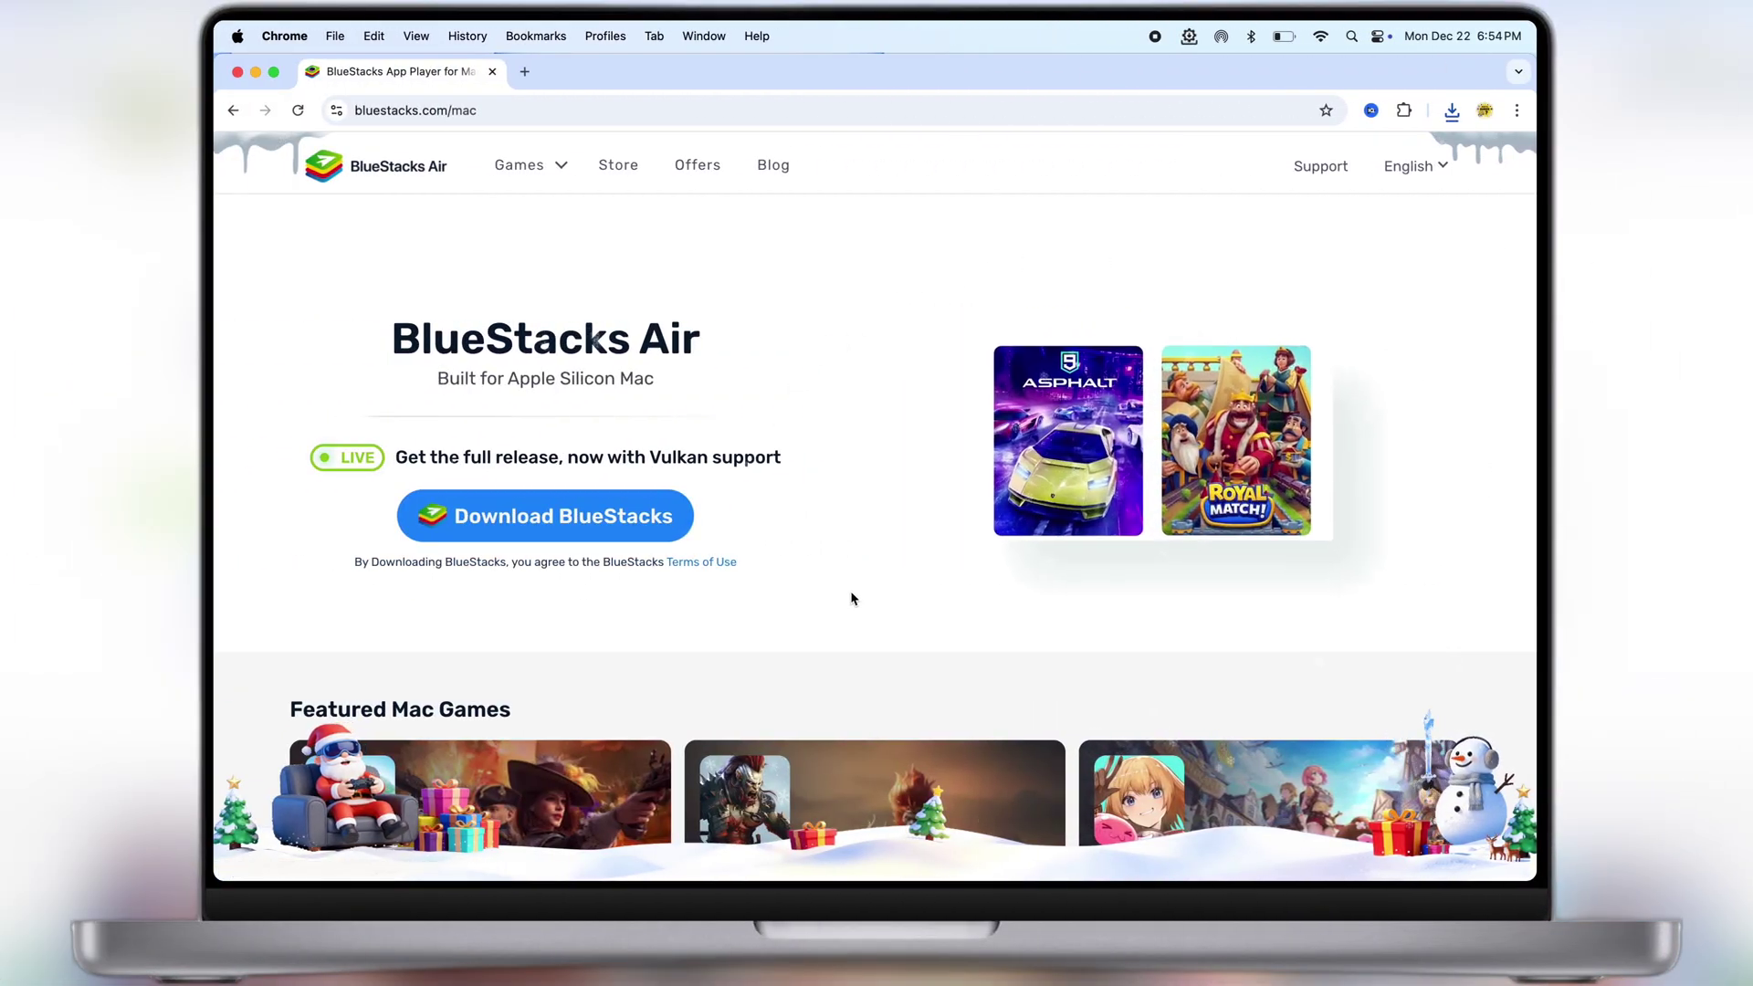
Step: Download the BlueStacks Air installer for Mac, save it in the Downloads folder, and check the browser's downloads
{"action": "left_click", "coordinate": [514, 516]}
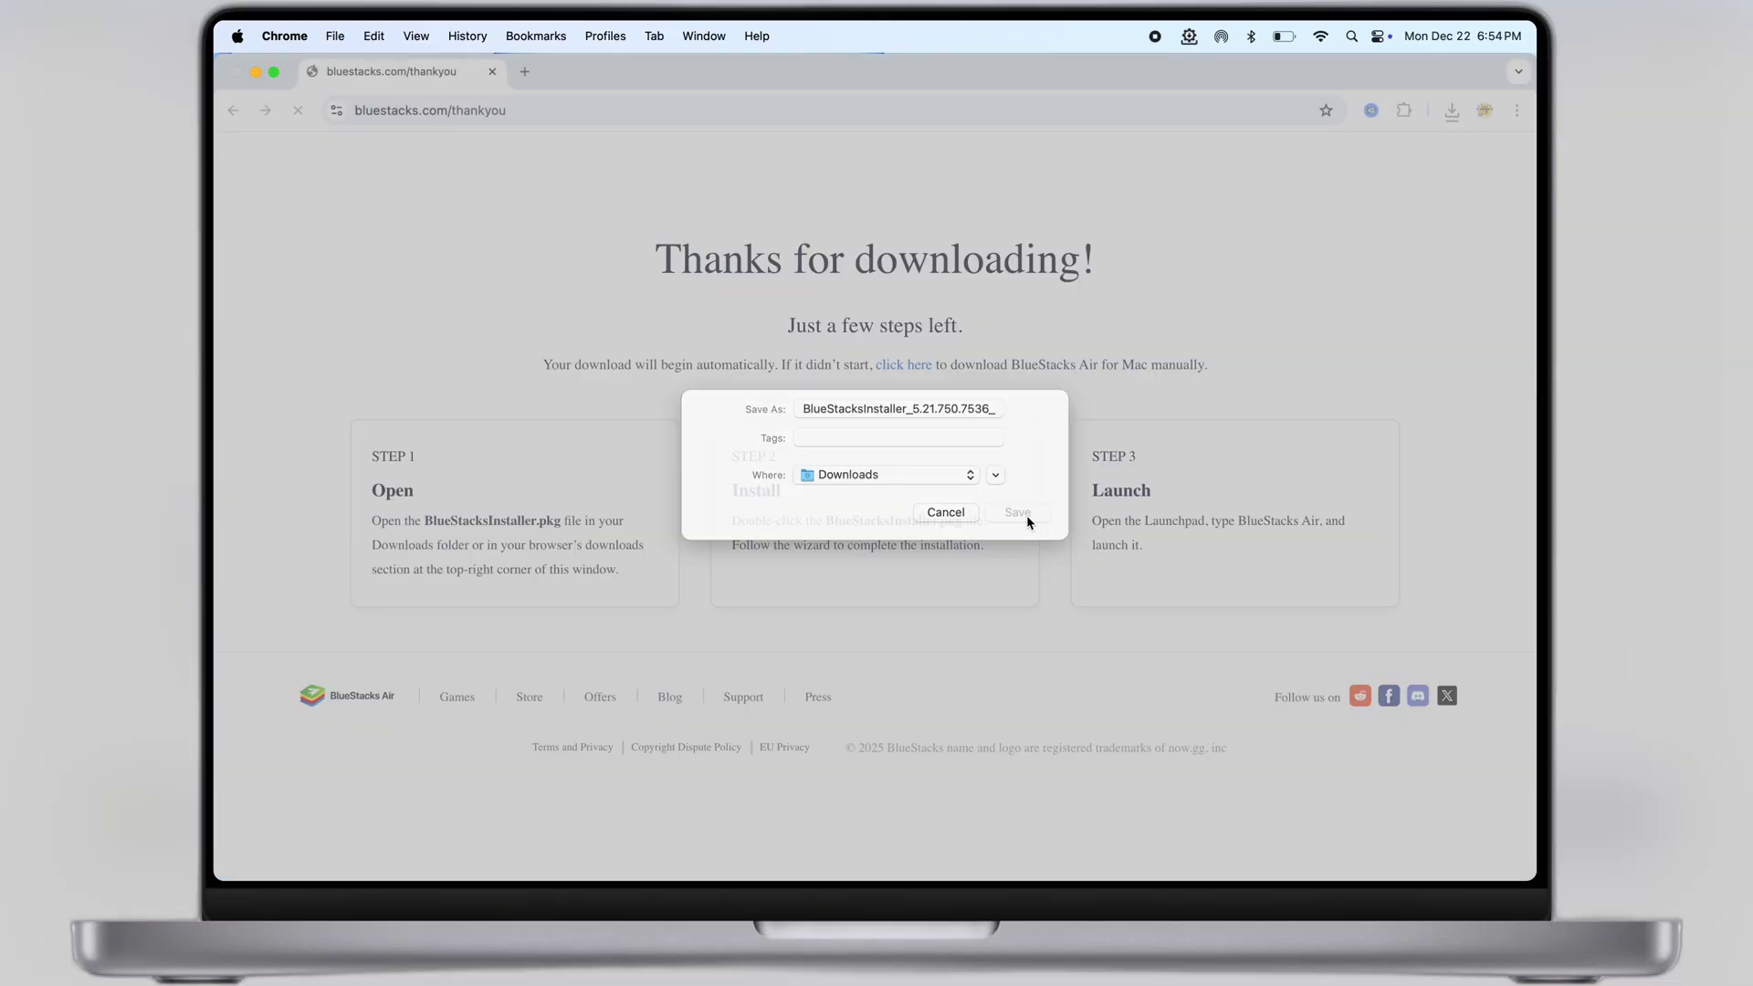
{"action": "left_click", "coordinate": [1020, 513]}
{"action": "left_click", "coordinate": [1451, 110]}
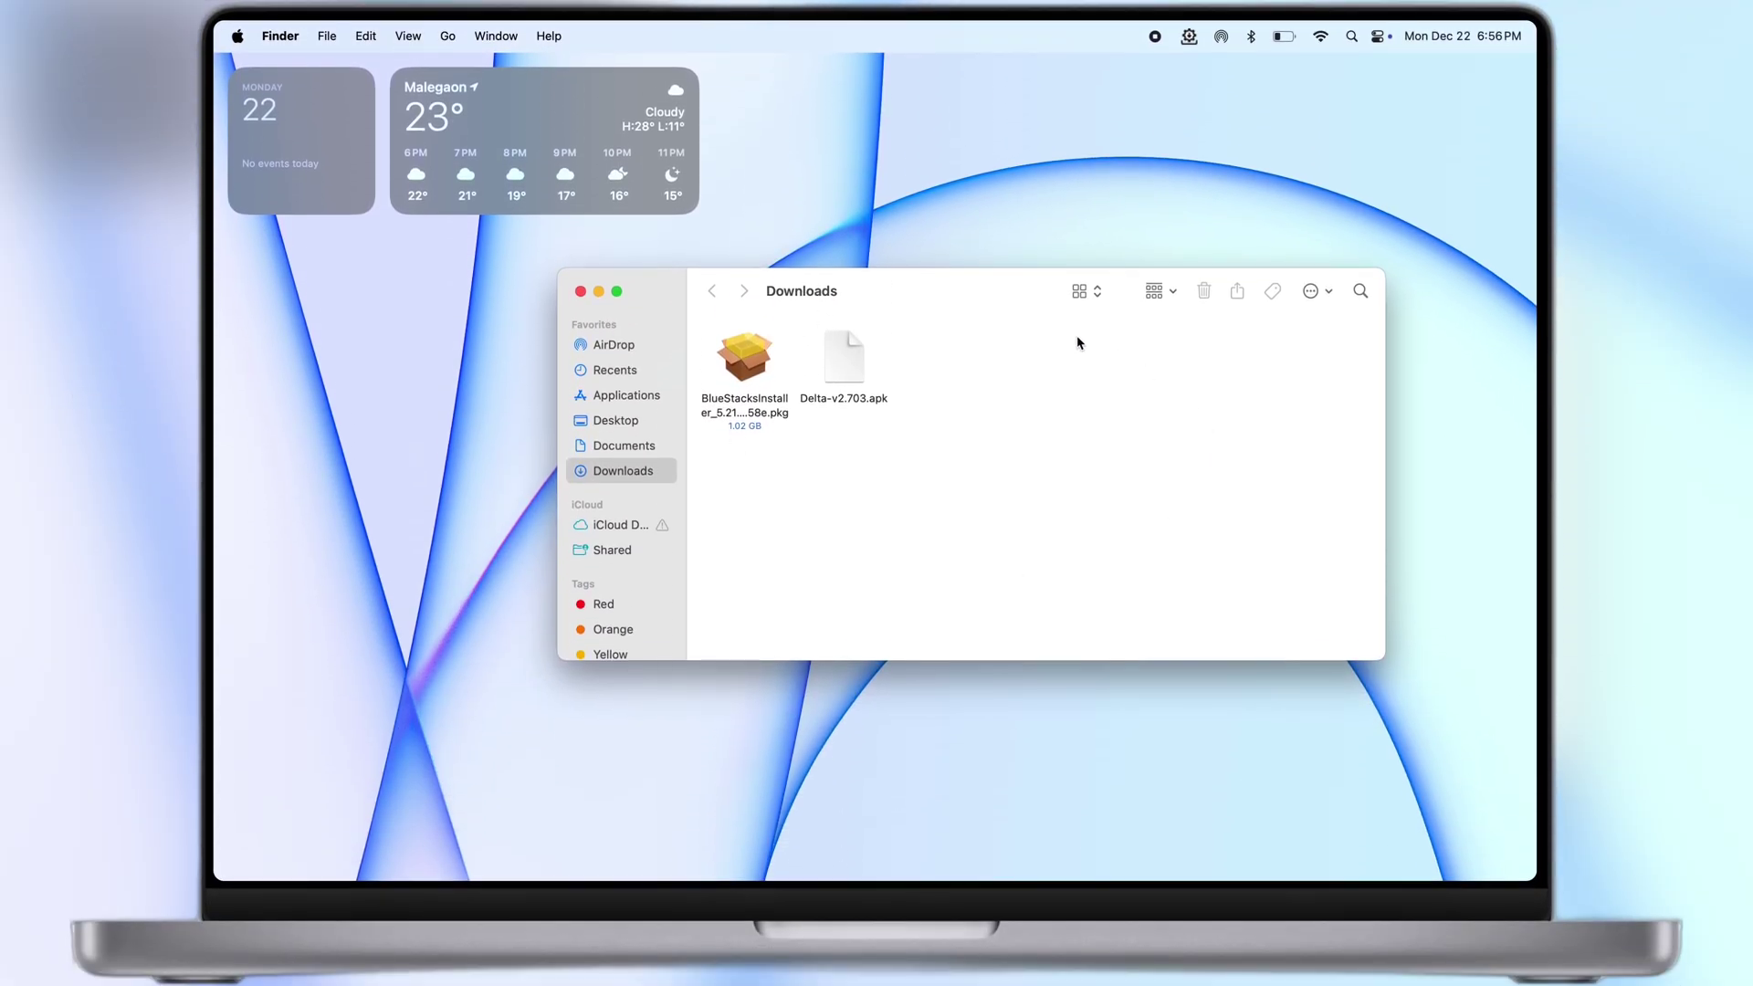
Step: Run the BlueStacks installer package from Downloads as a standard installation, authorising it with the Mac account password
{"action": "right_click", "coordinate": [741, 372]}
{"action": "left_click", "coordinate": [759, 376]}
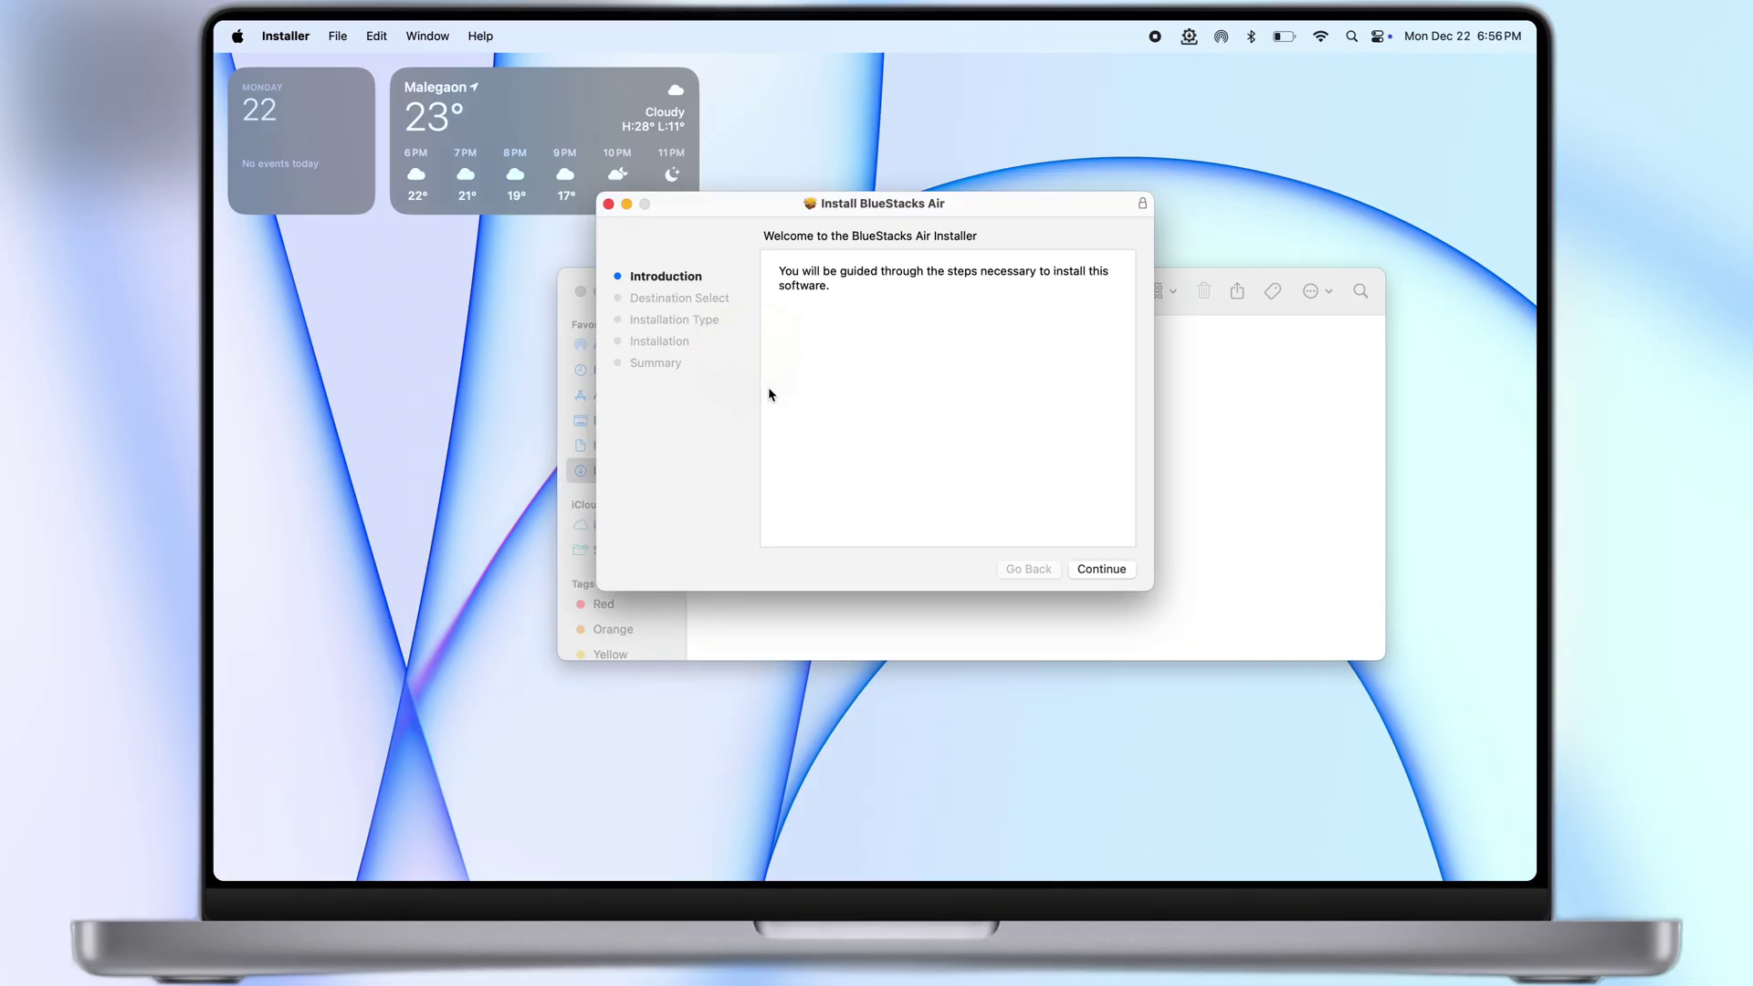
{"action": "left_click", "coordinate": [1106, 569]}
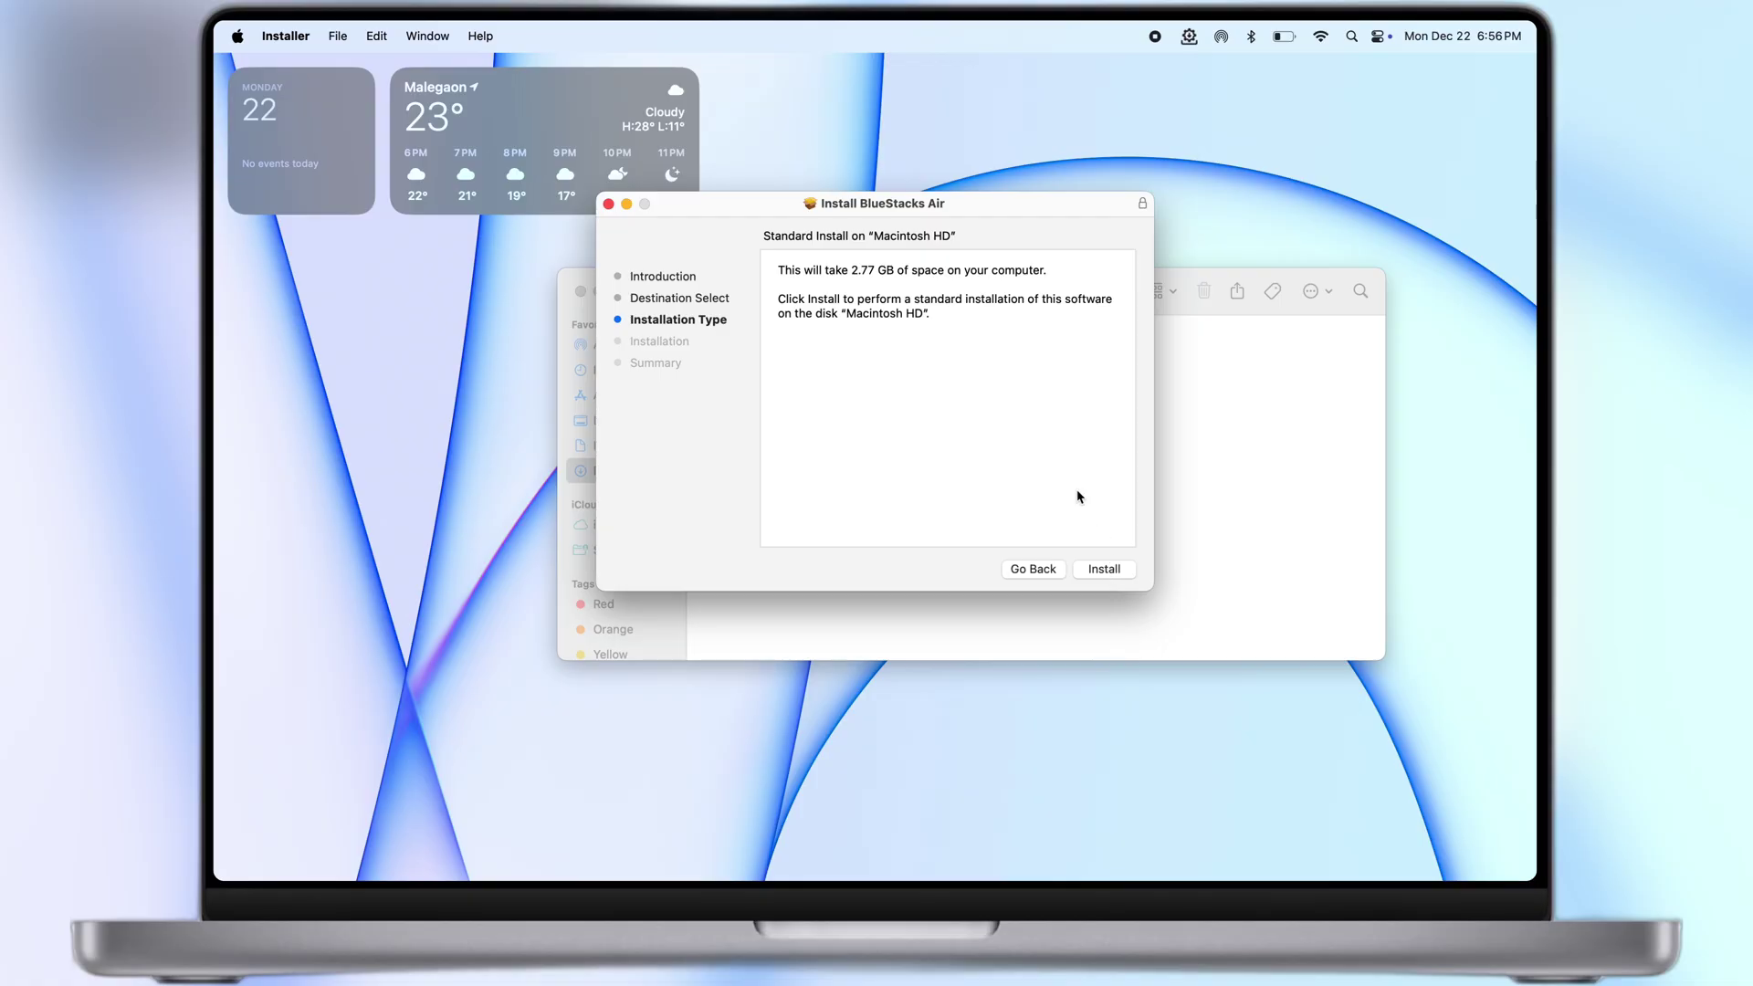
{"action": "left_click", "coordinate": [1105, 570]}
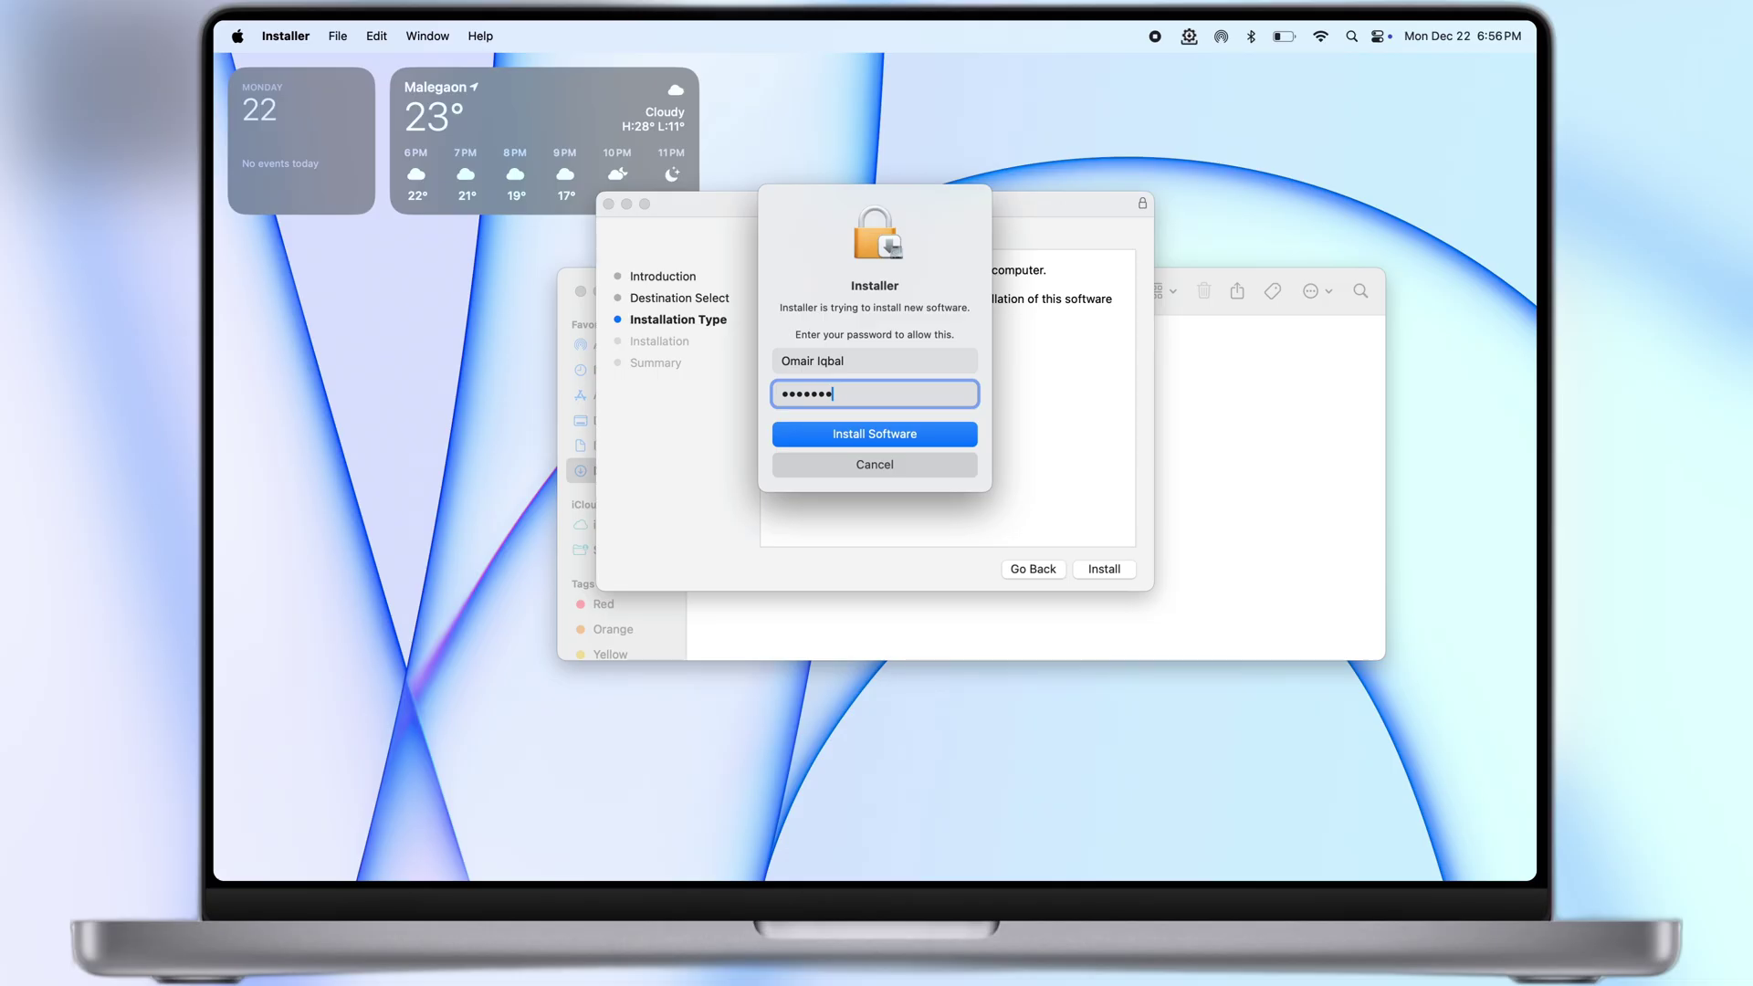
{"action": "key", "text": "Return"}
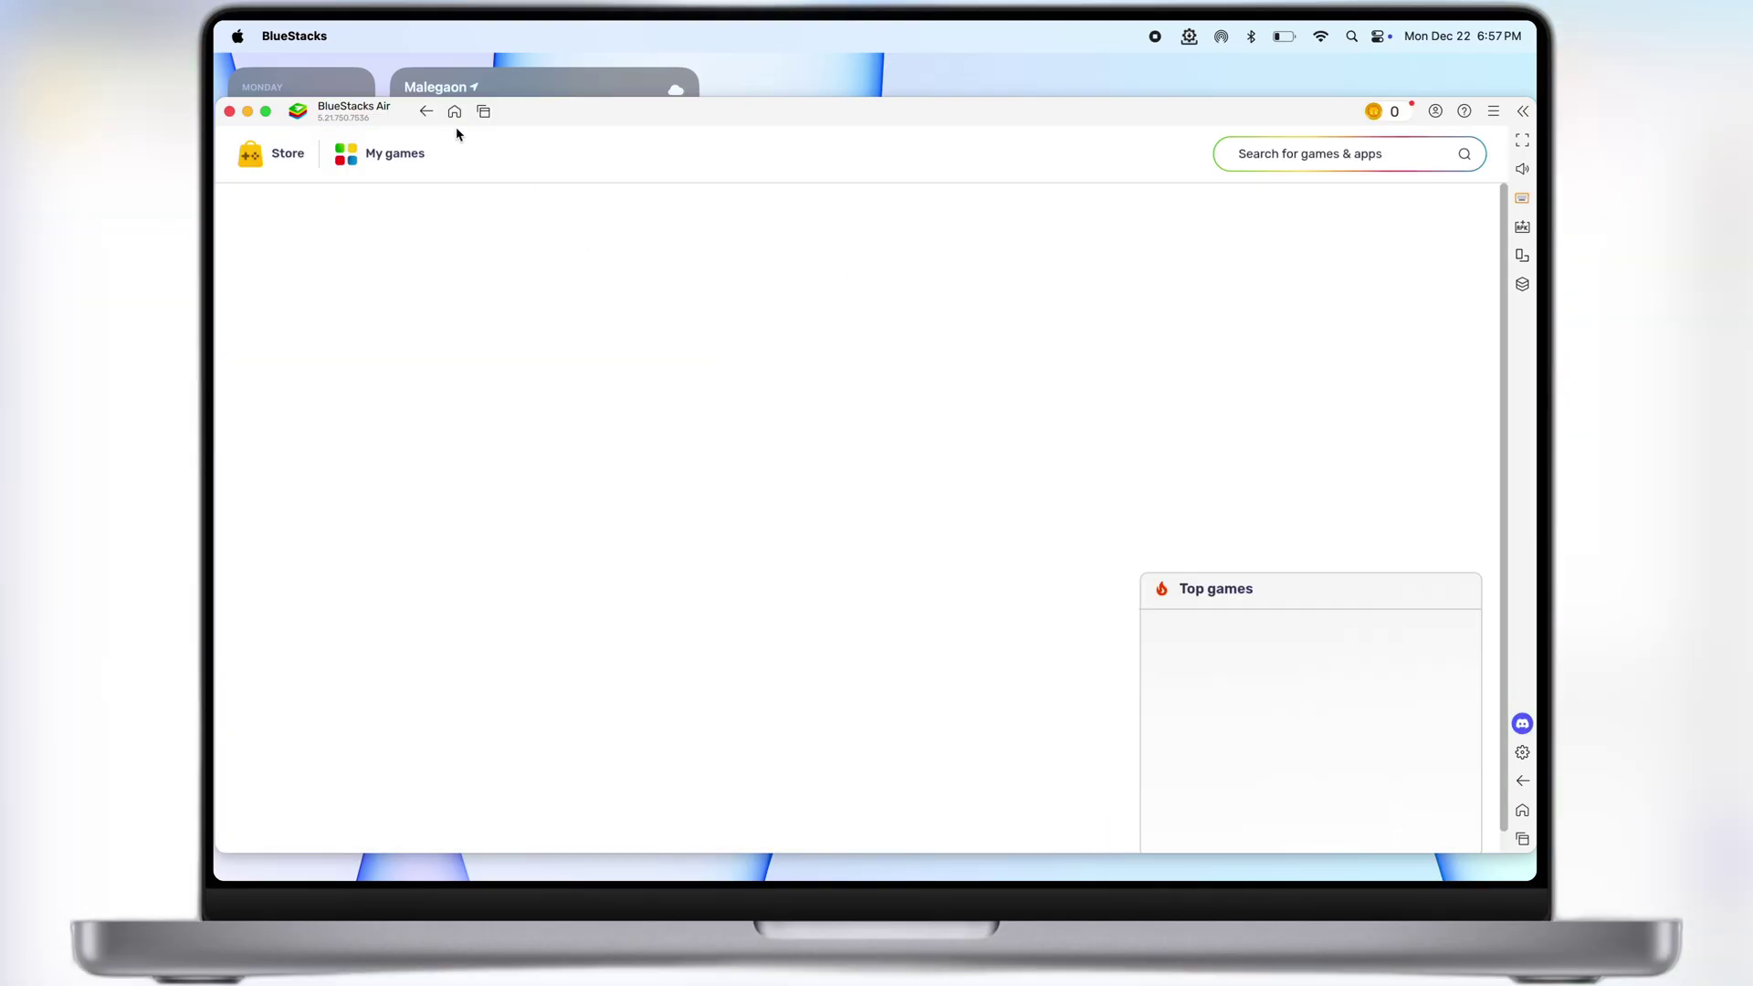
Step: Go to the BlueStacks Air home screen and install Delta-v2.703.apk from the Downloads folder
{"action": "left_click", "coordinate": [453, 113]}
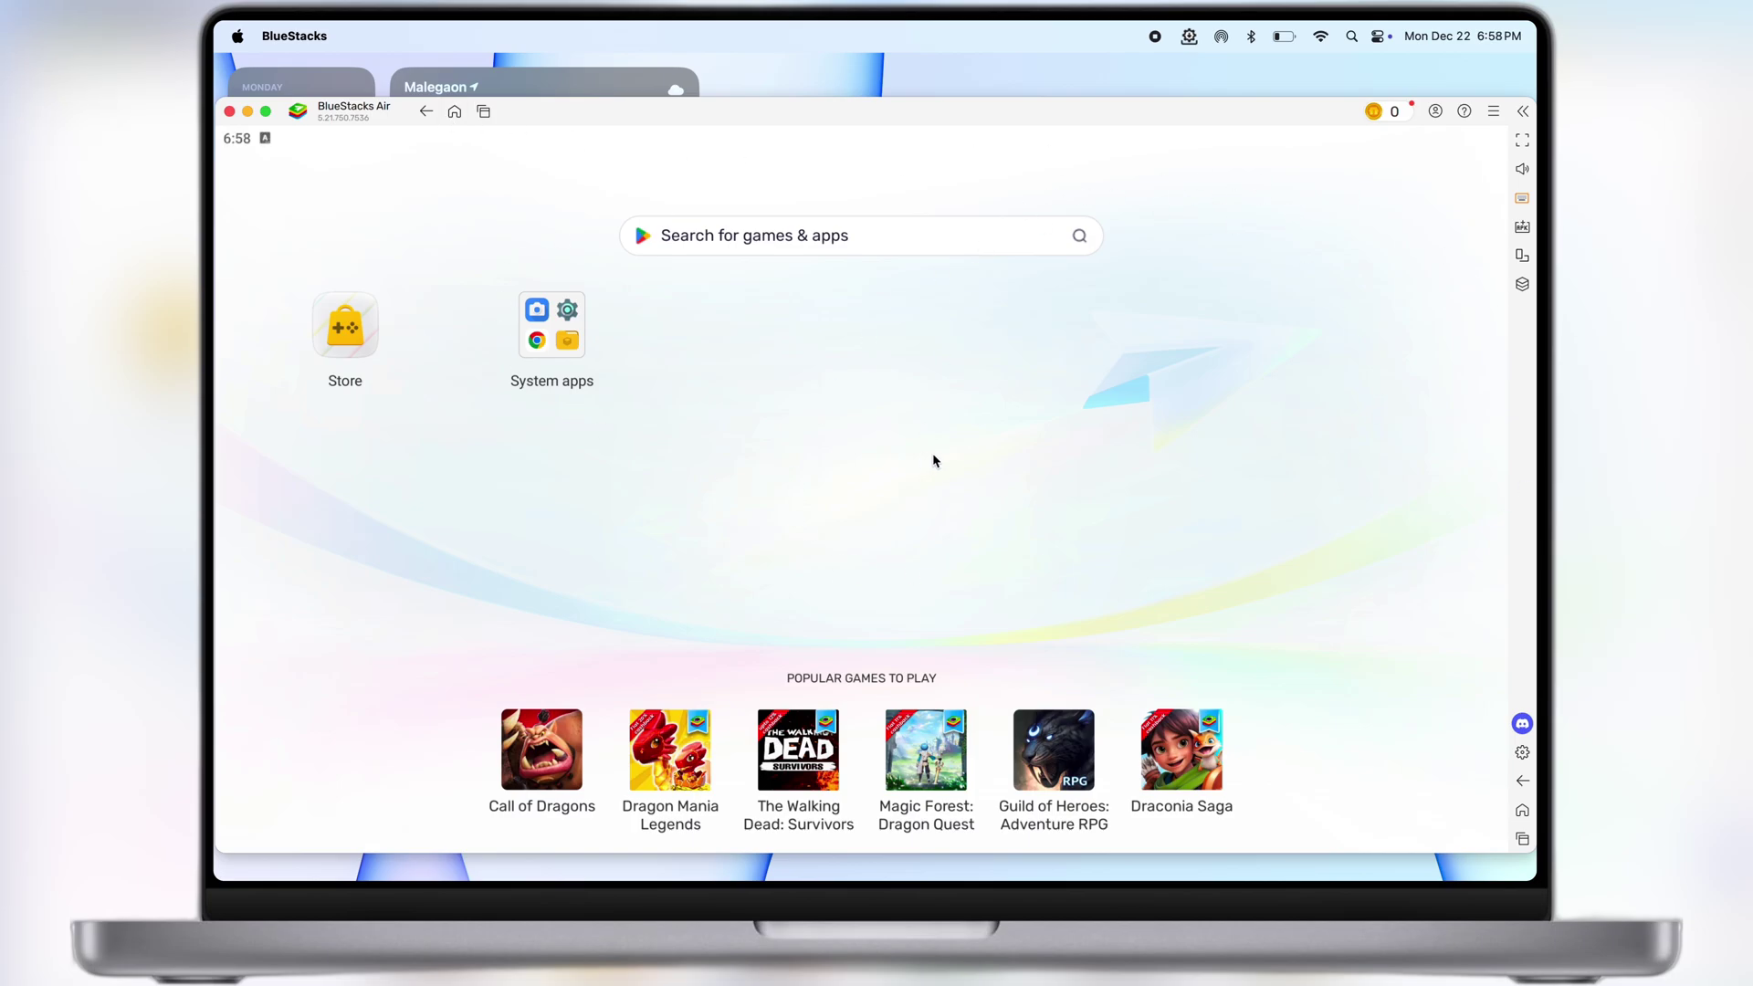
{"action": "left_click", "coordinate": [1521, 228]}
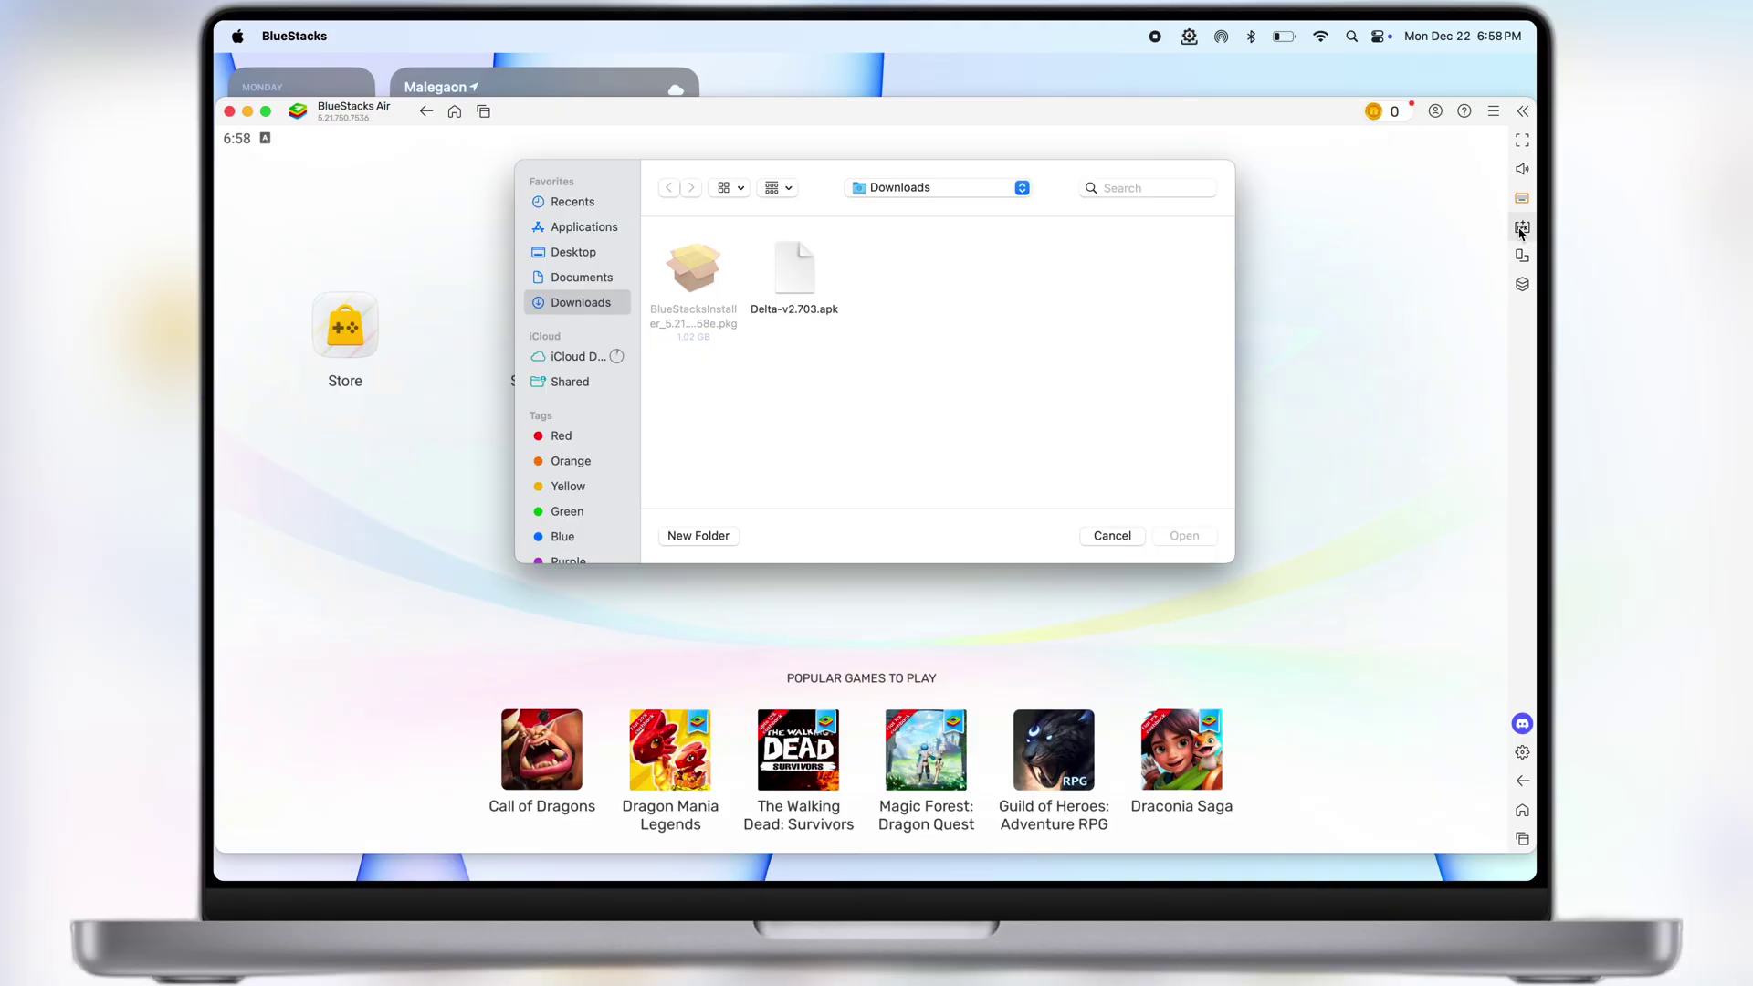
{"action": "left_click", "coordinate": [808, 274]}
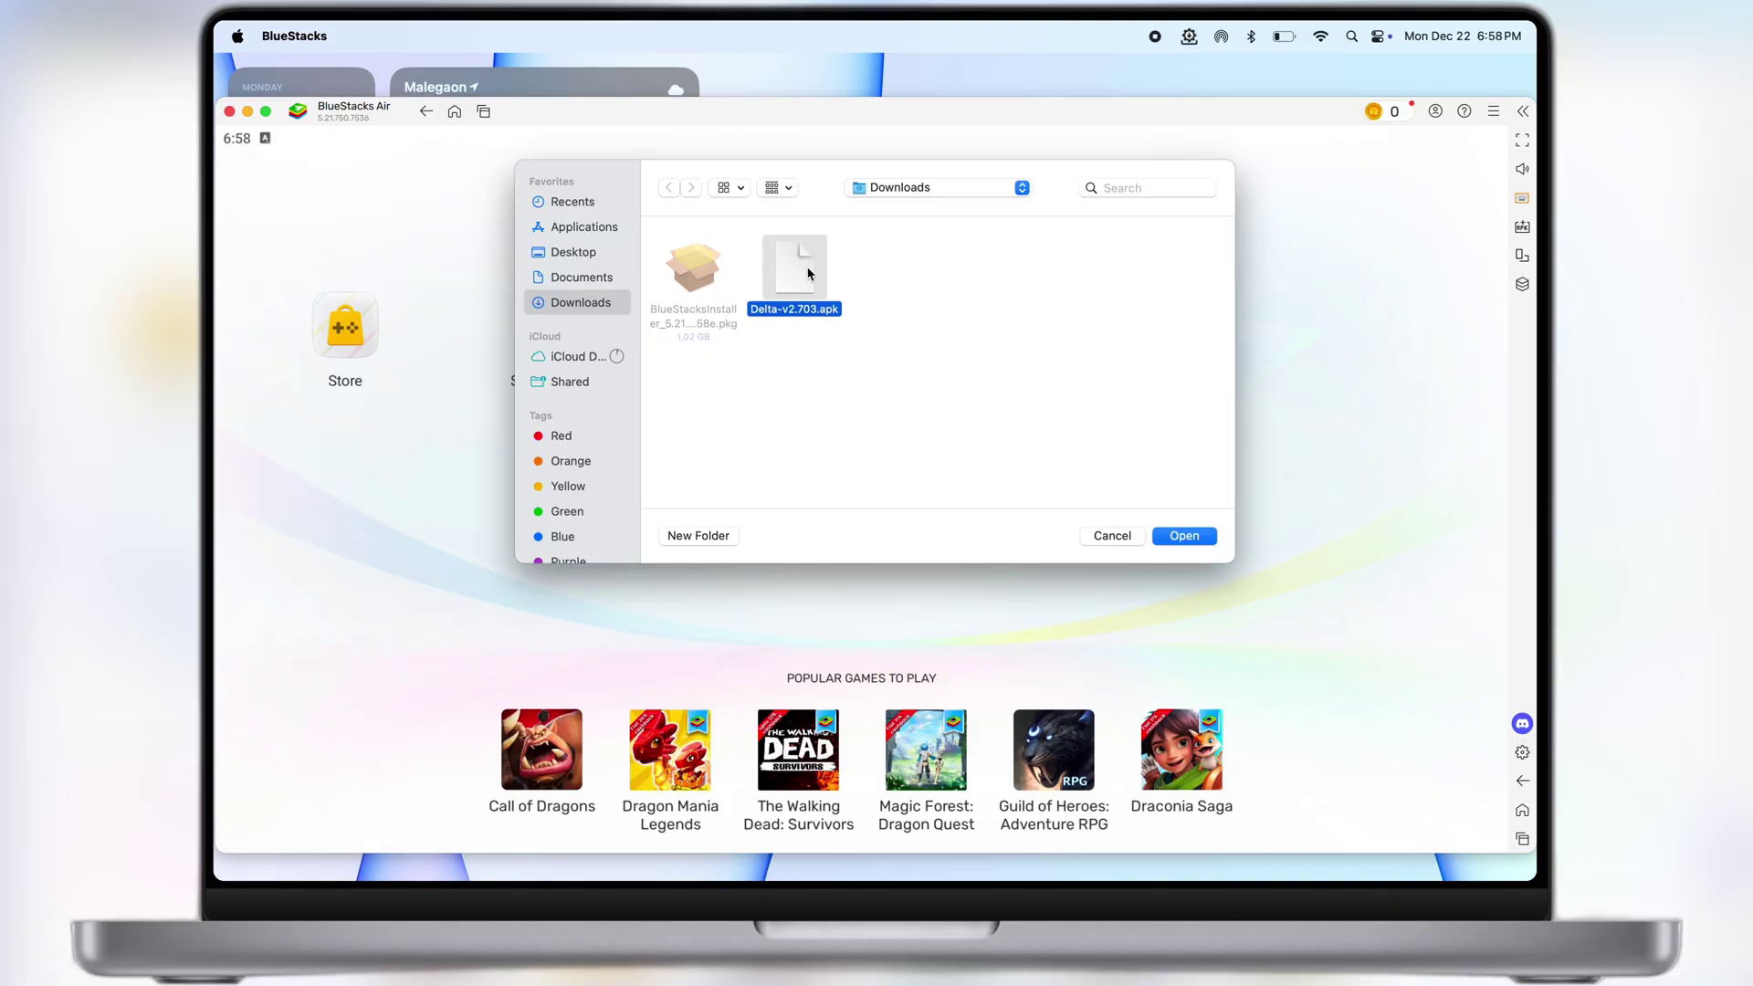
{"action": "left_click", "coordinate": [1184, 537]}
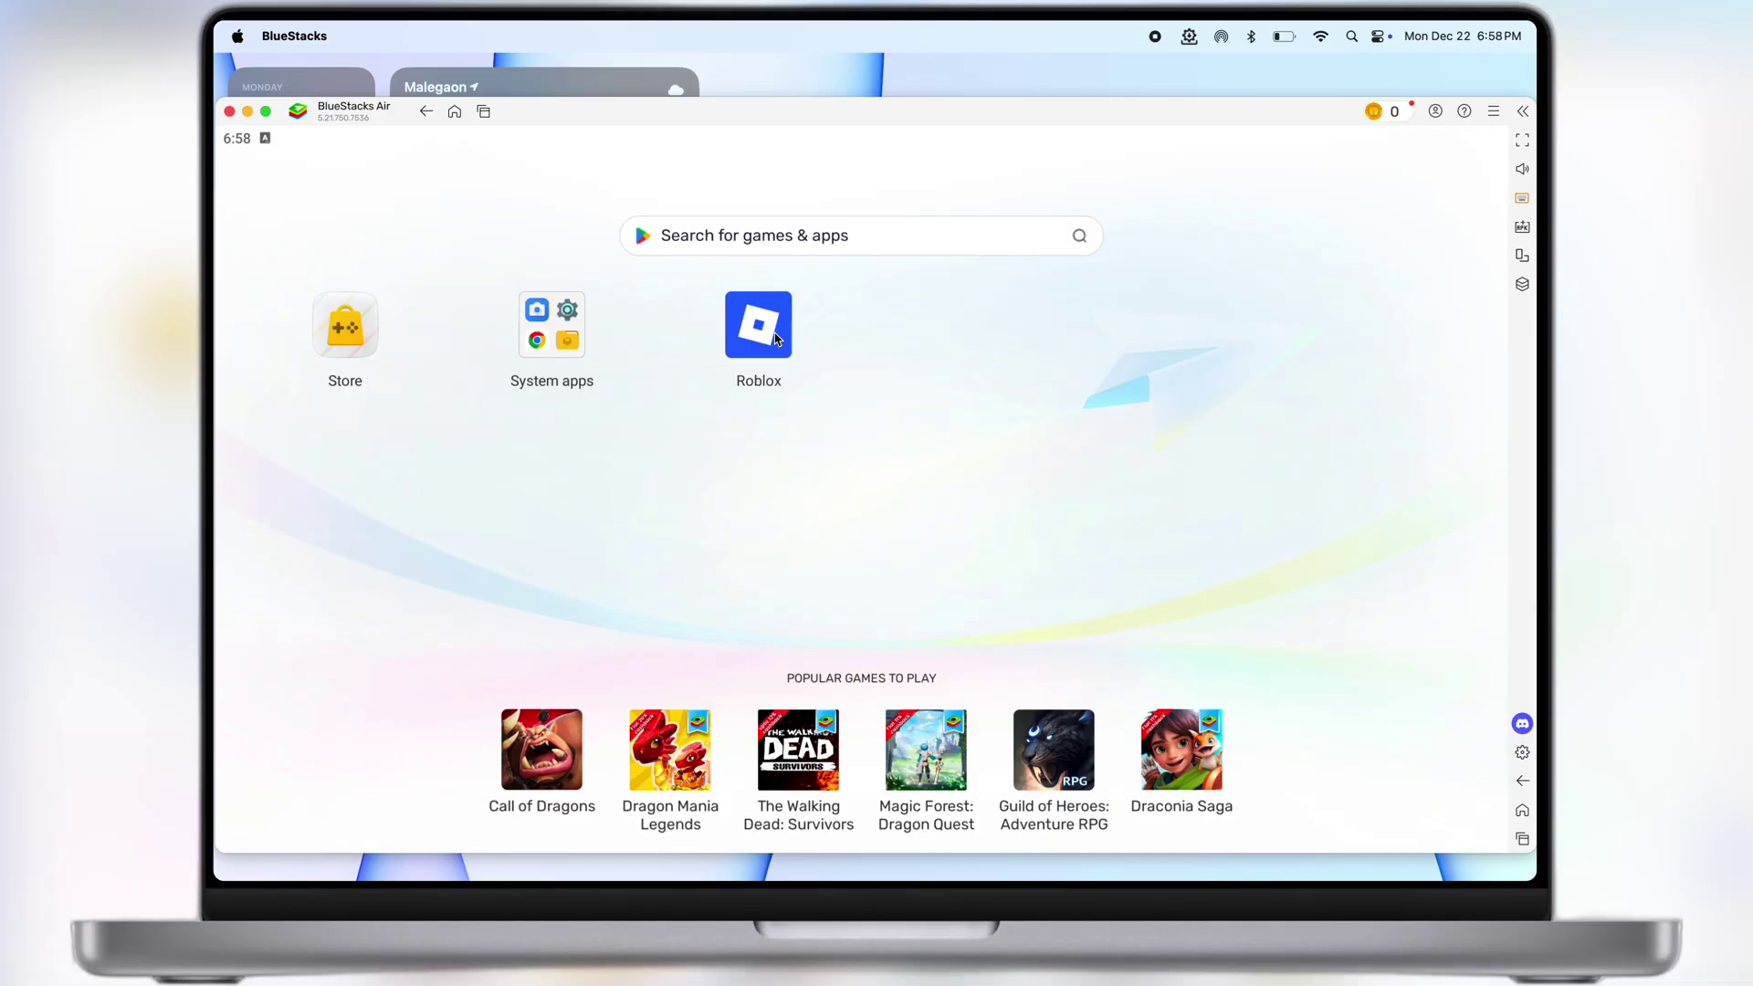
Step: Launch Roblox in BlueStacks, dismiss the keyboard controls guide, and allow the app access to manage all files
{"action": "left_click", "coordinate": [774, 338]}
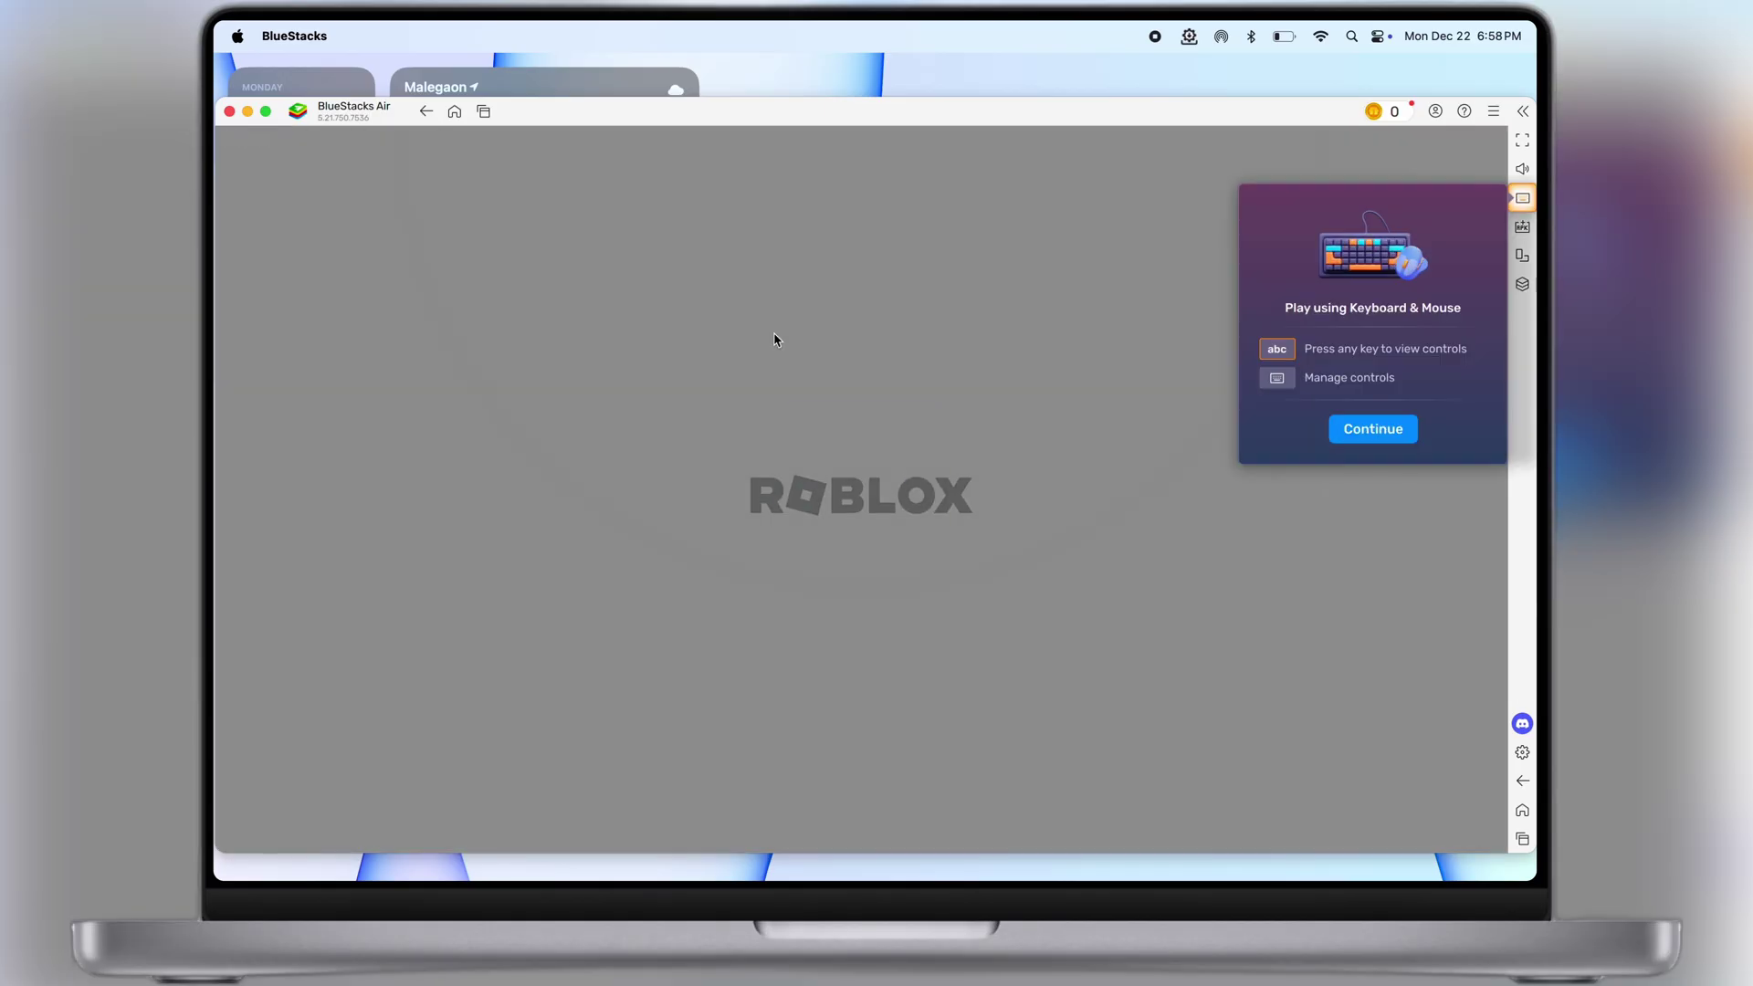
{"action": "left_click", "coordinate": [1342, 425]}
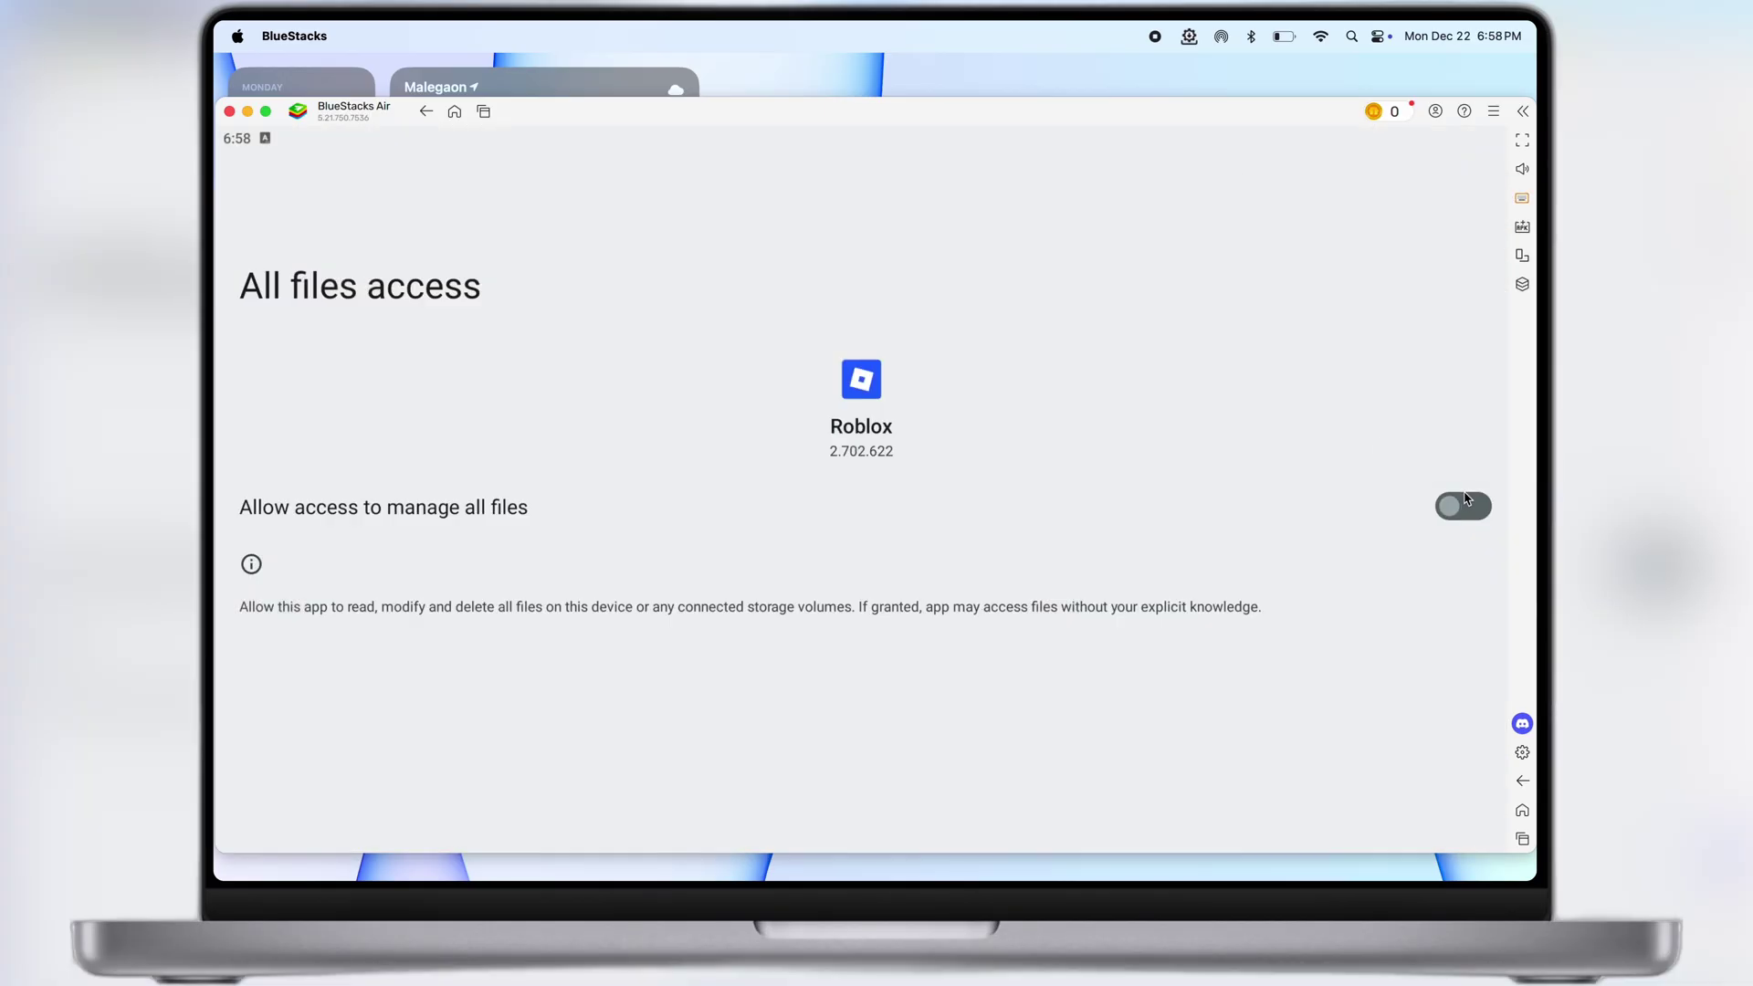
{"action": "left_click", "coordinate": [1470, 505]}
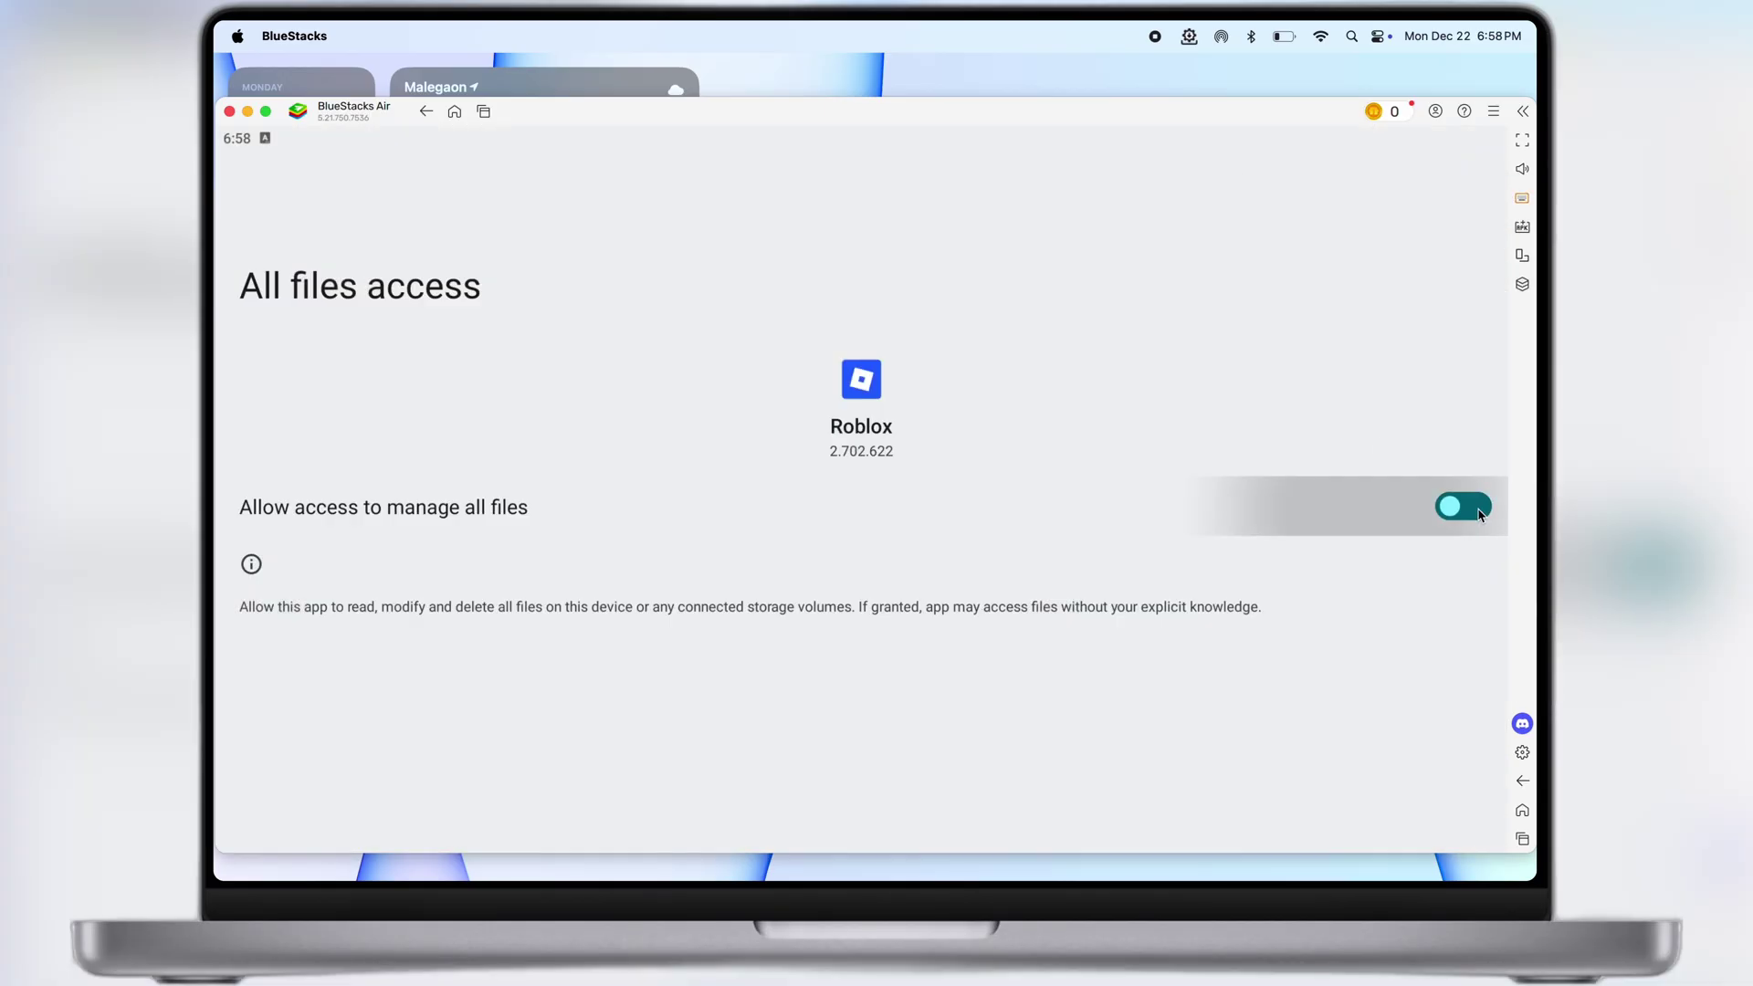
{"action": "left_click", "coordinate": [426, 111]}
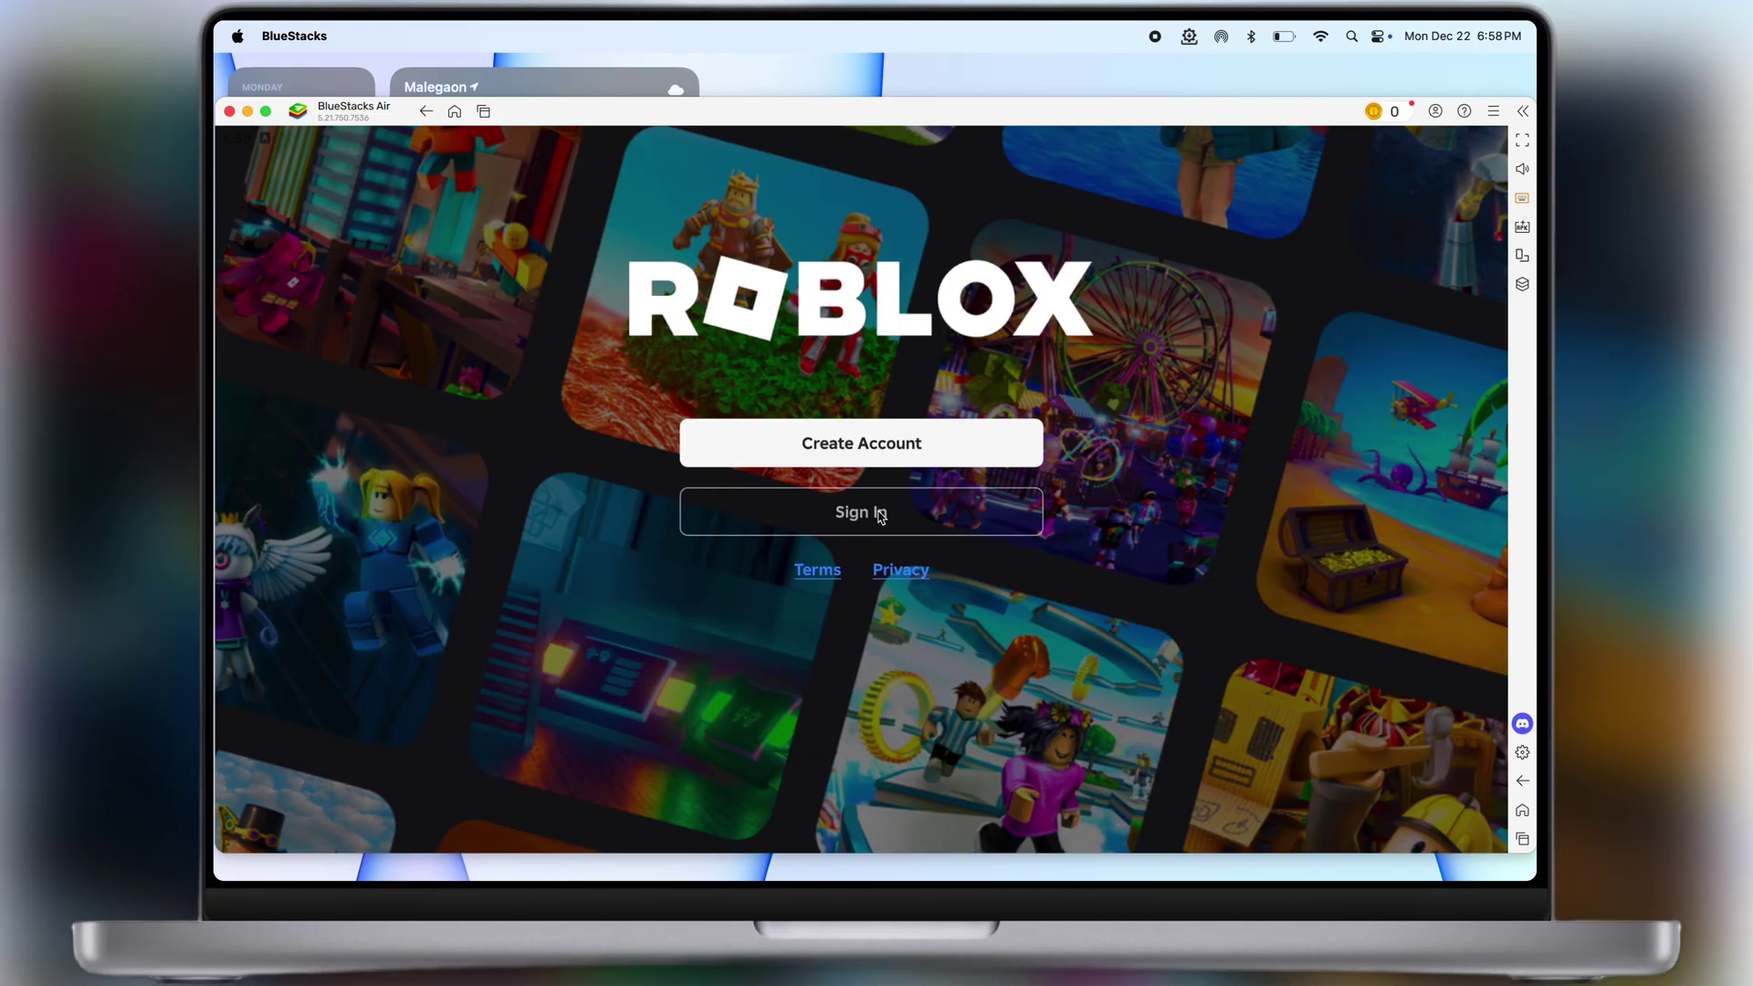
Step: Sign in to the existing Roblox account and bring up the Continue games on the home page
{"action": "left_click", "coordinate": [882, 517]}
{"action": "left_click", "coordinate": [824, 454]}
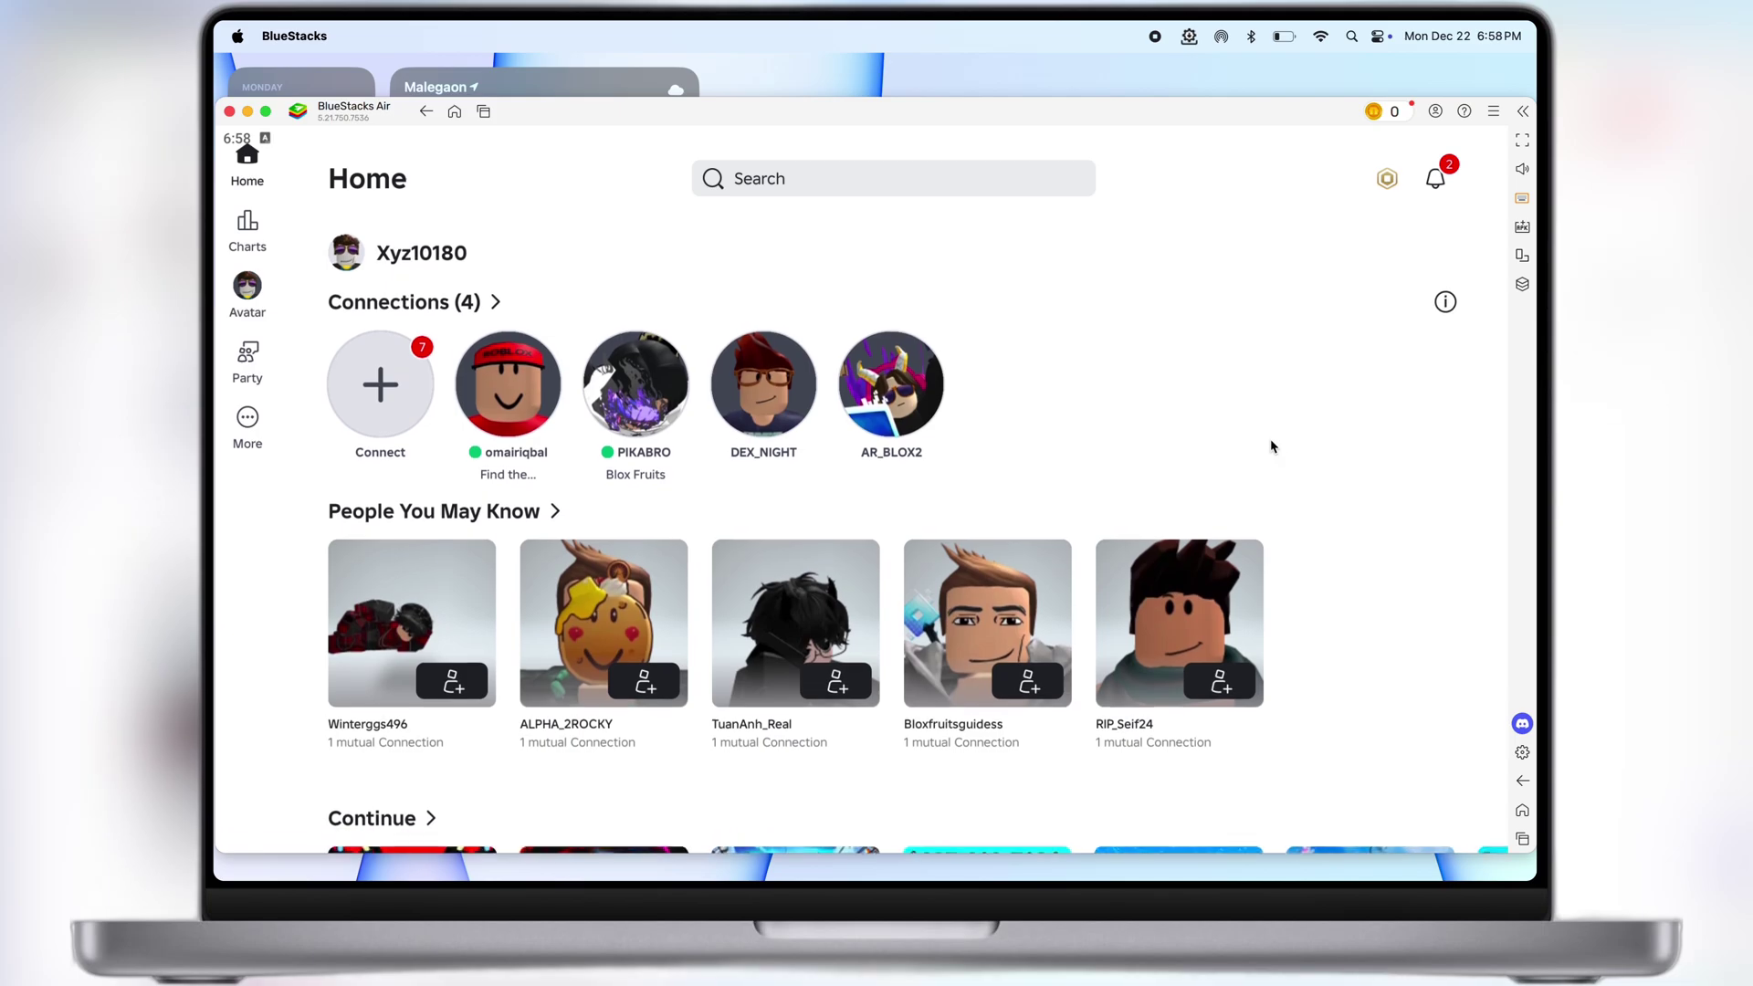
{"action": "scroll", "coordinate": [1092, 422], "scroll_direction": "down", "scroll_amount": 5}
{"action": "scroll", "coordinate": [1092, 422], "scroll_direction": "down", "scroll_amount": 1}
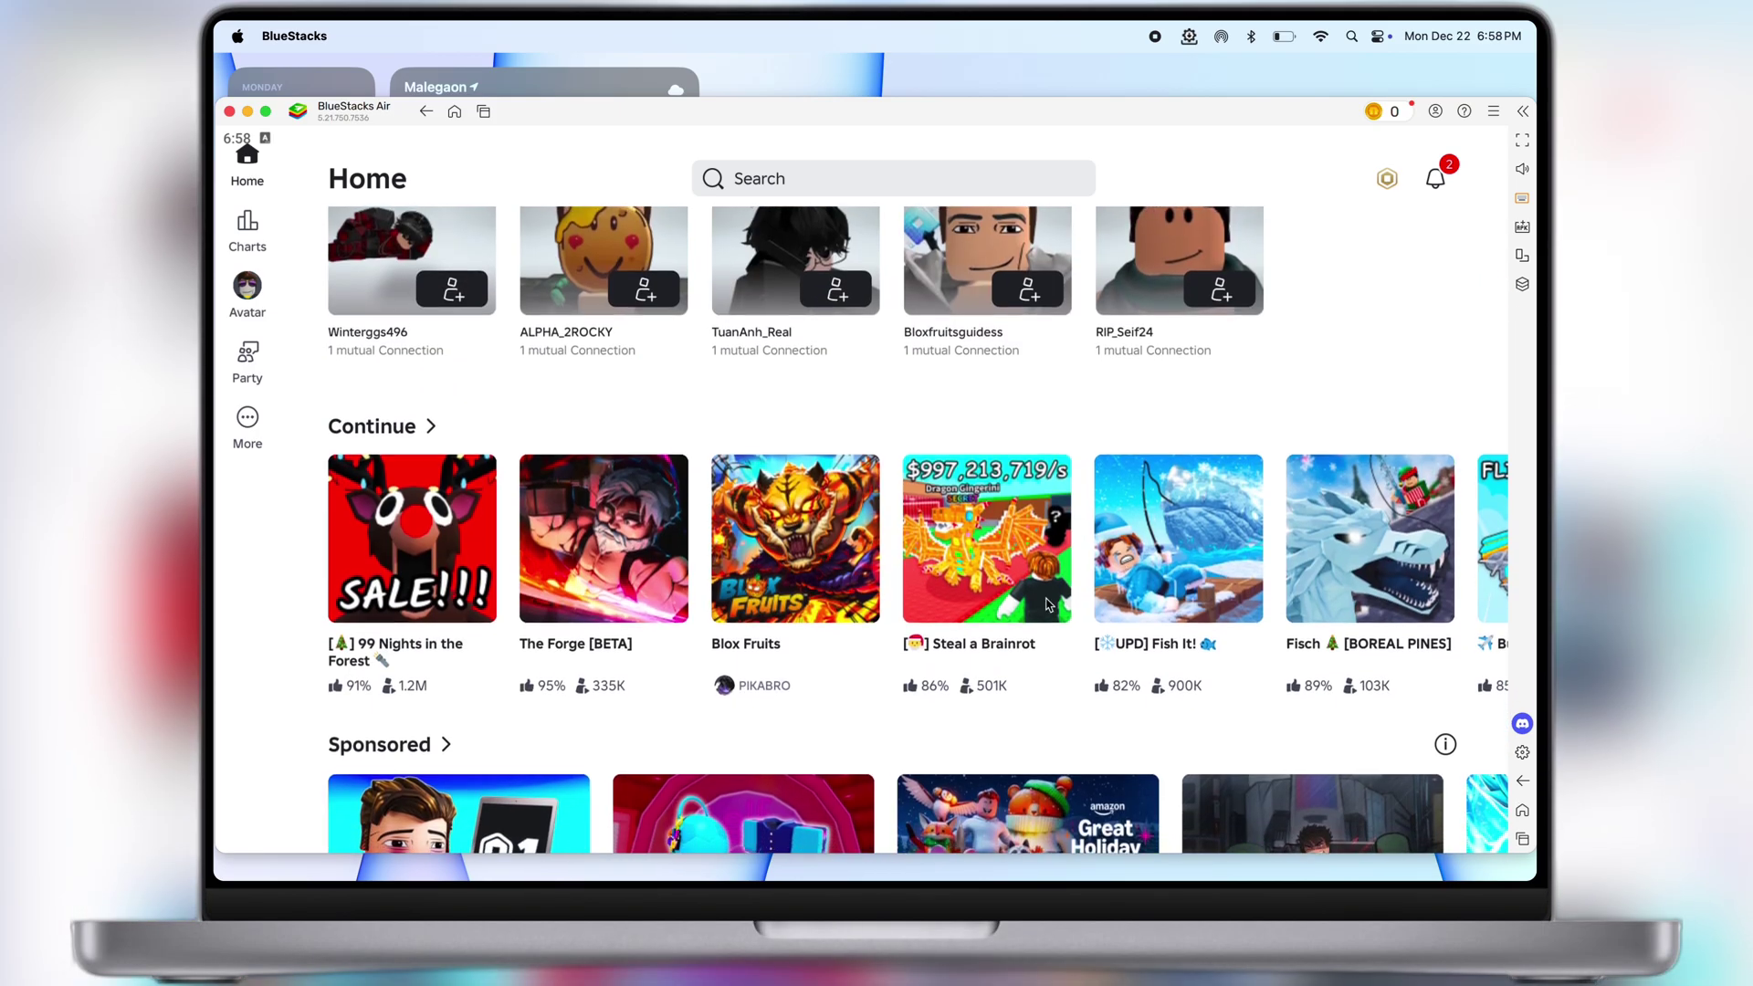
Step: Start Blox Fruits from the Continue games and close the player list once the game loads
{"action": "left_click", "coordinate": [801, 536]}
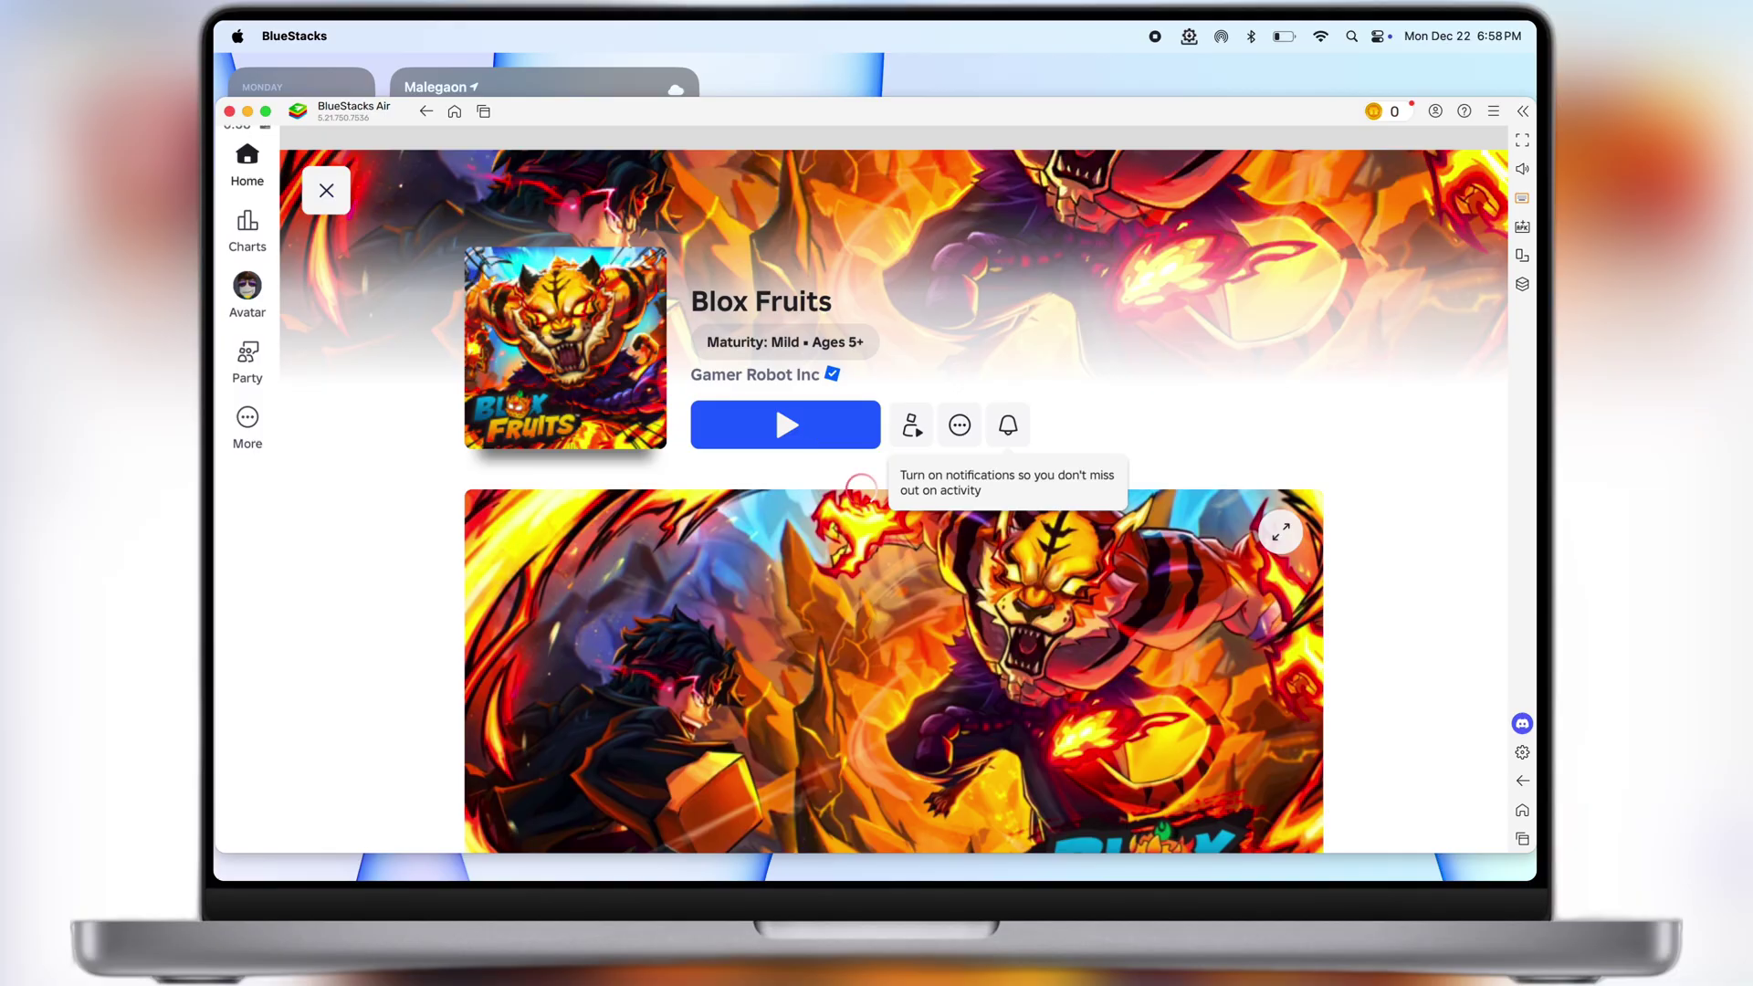
{"action": "left_click", "coordinate": [756, 423]}
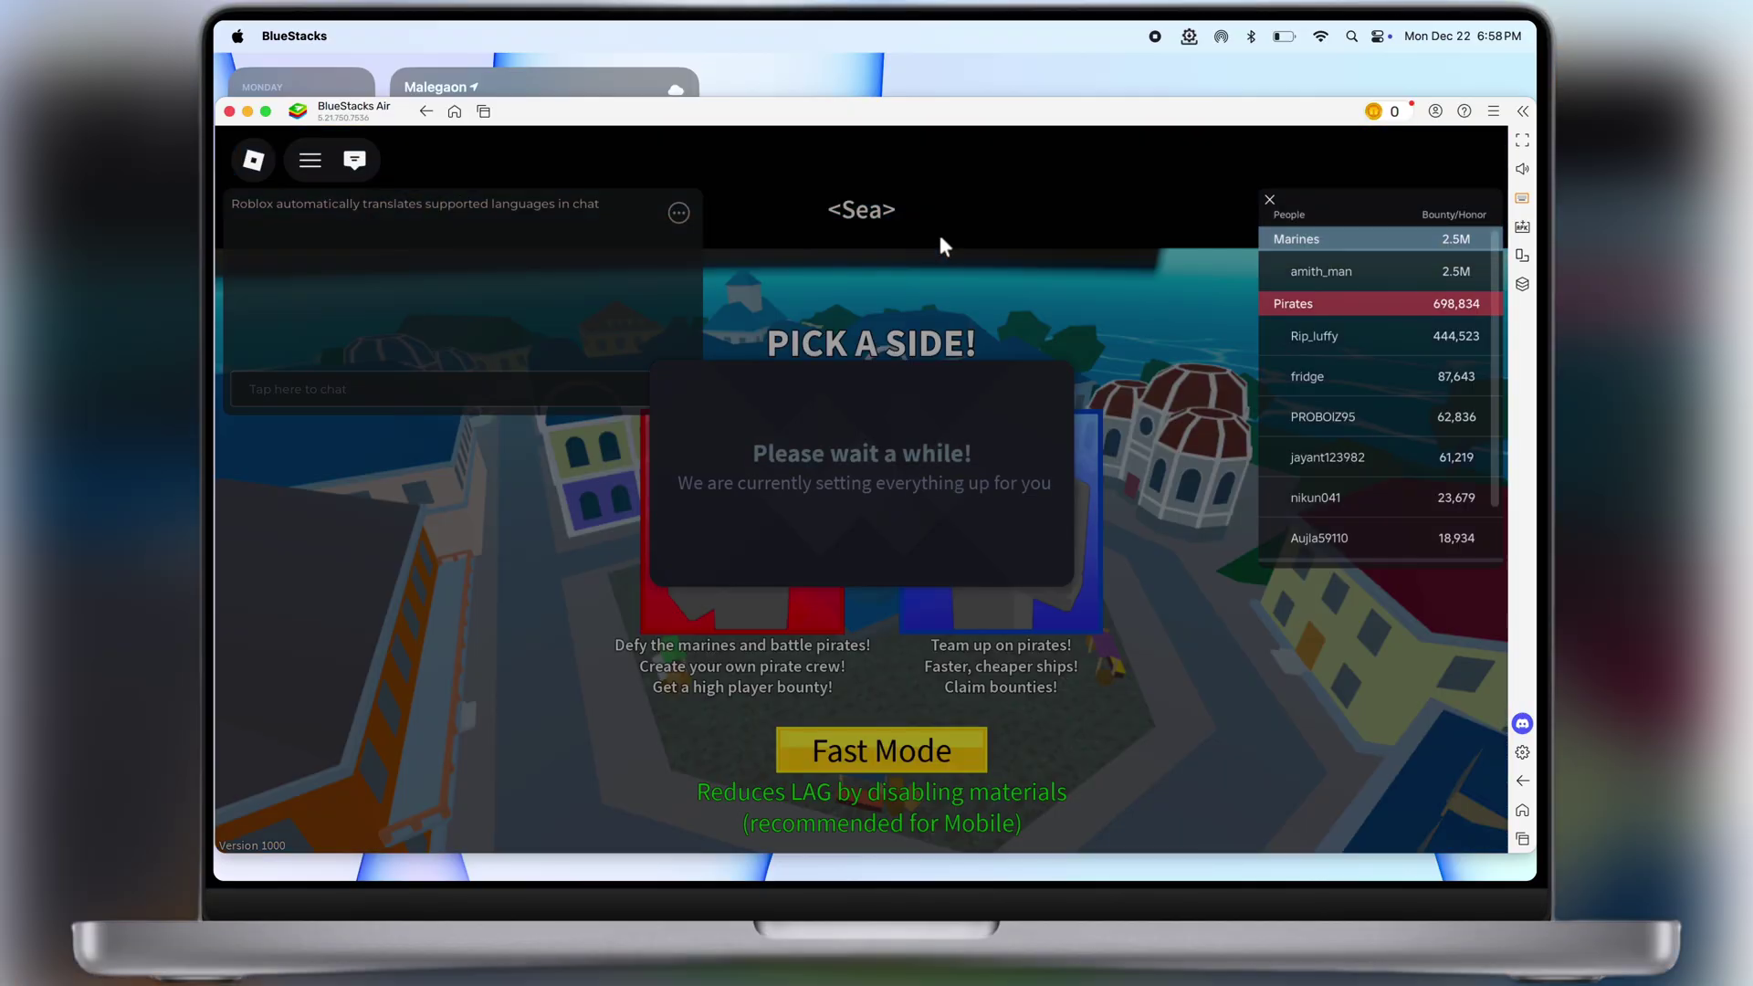
{"action": "left_click", "coordinate": [1266, 203]}
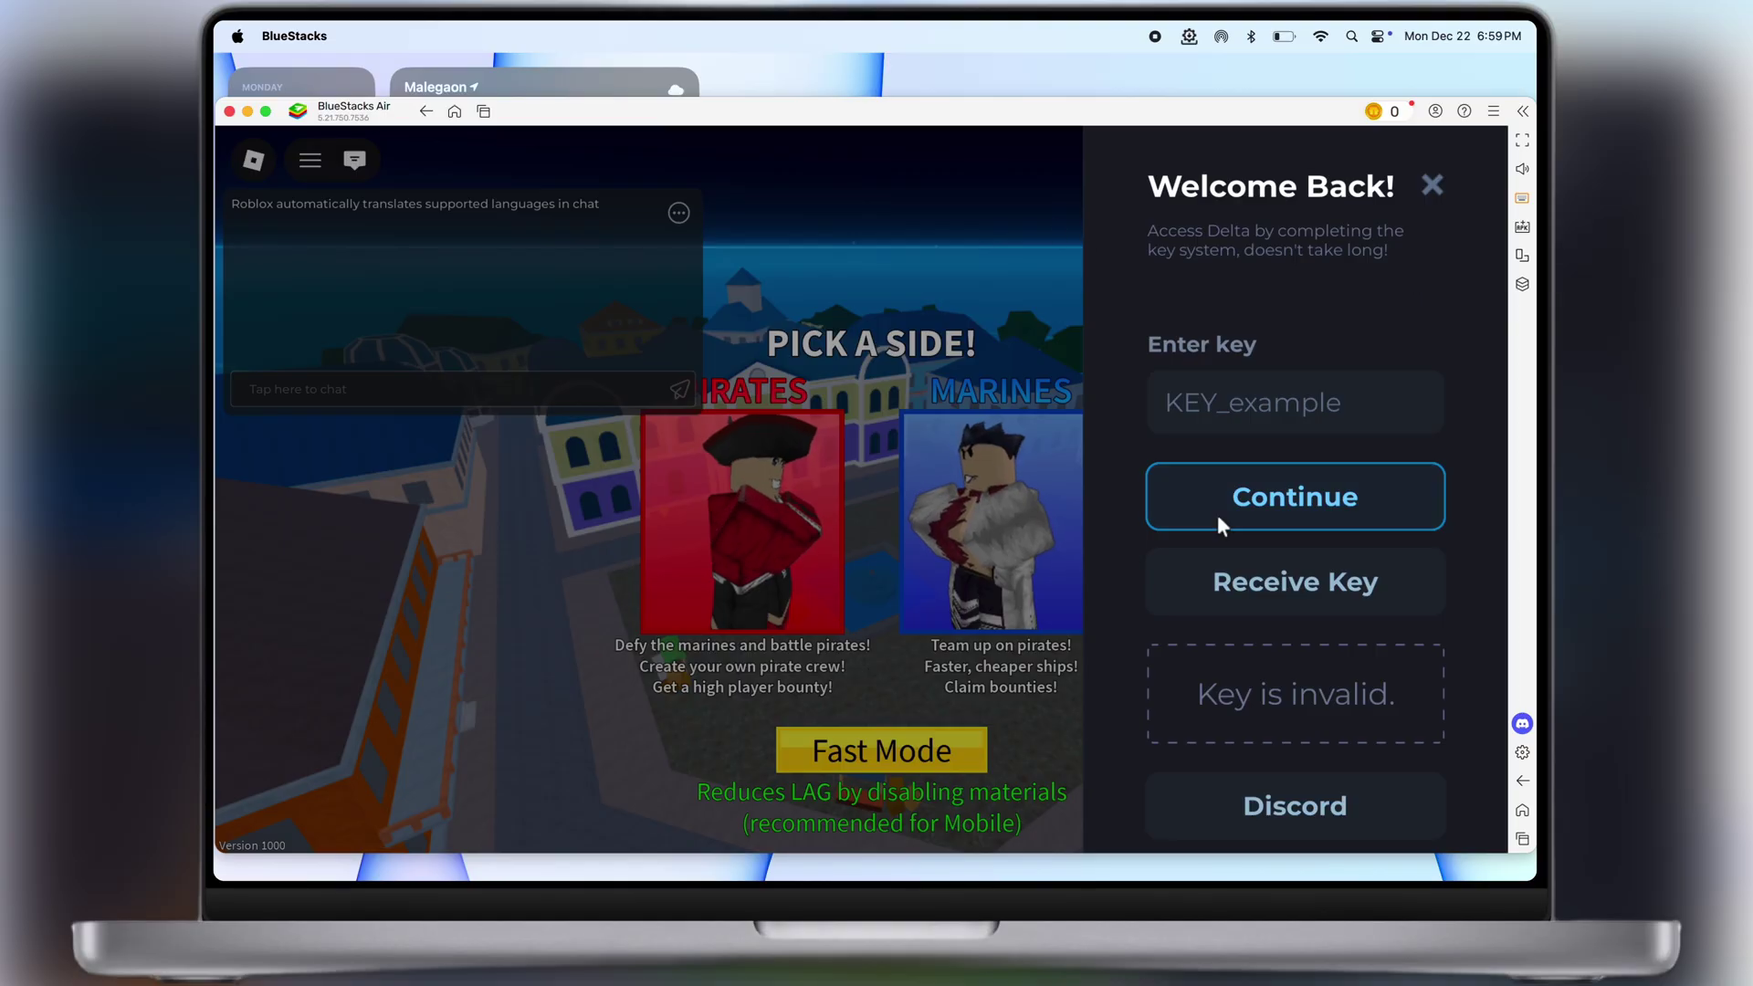
Step: Get the Delta key link and submit it for bypassing on keybypass.net in Safari, ticking the human check
{"action": "left_click", "coordinate": [1274, 573]}
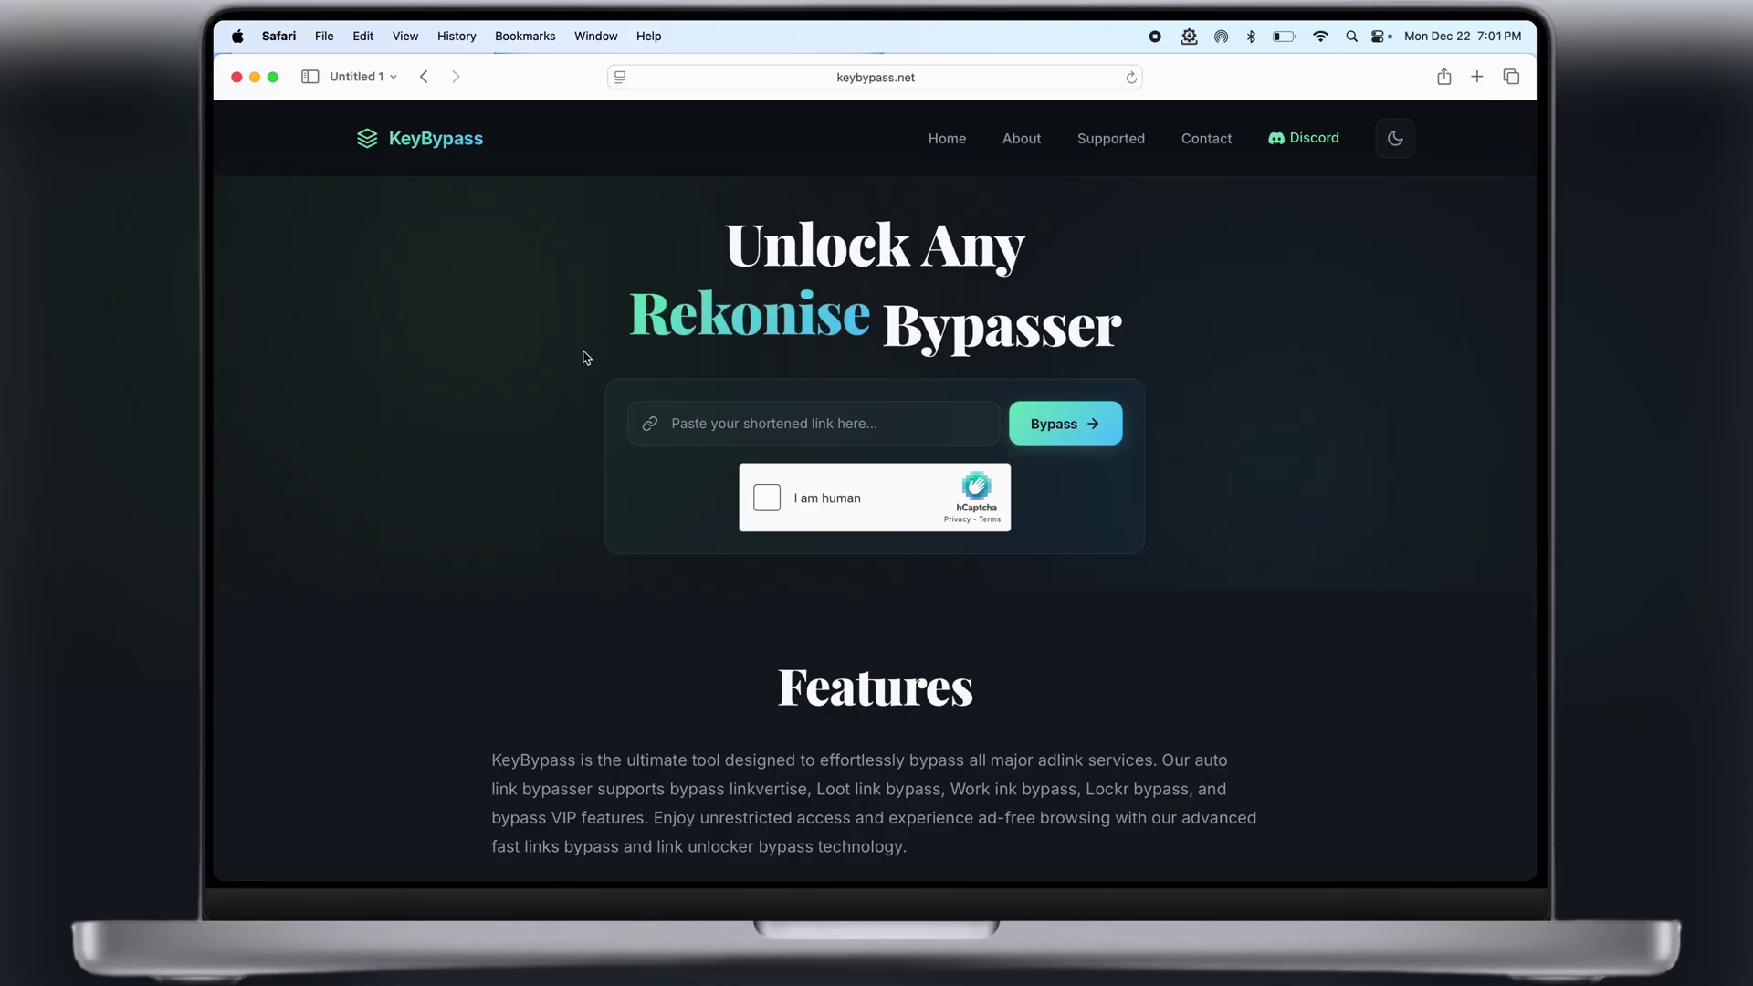
{"action": "left_click", "coordinate": [846, 410]}
{"action": "key", "text": "super+v"}
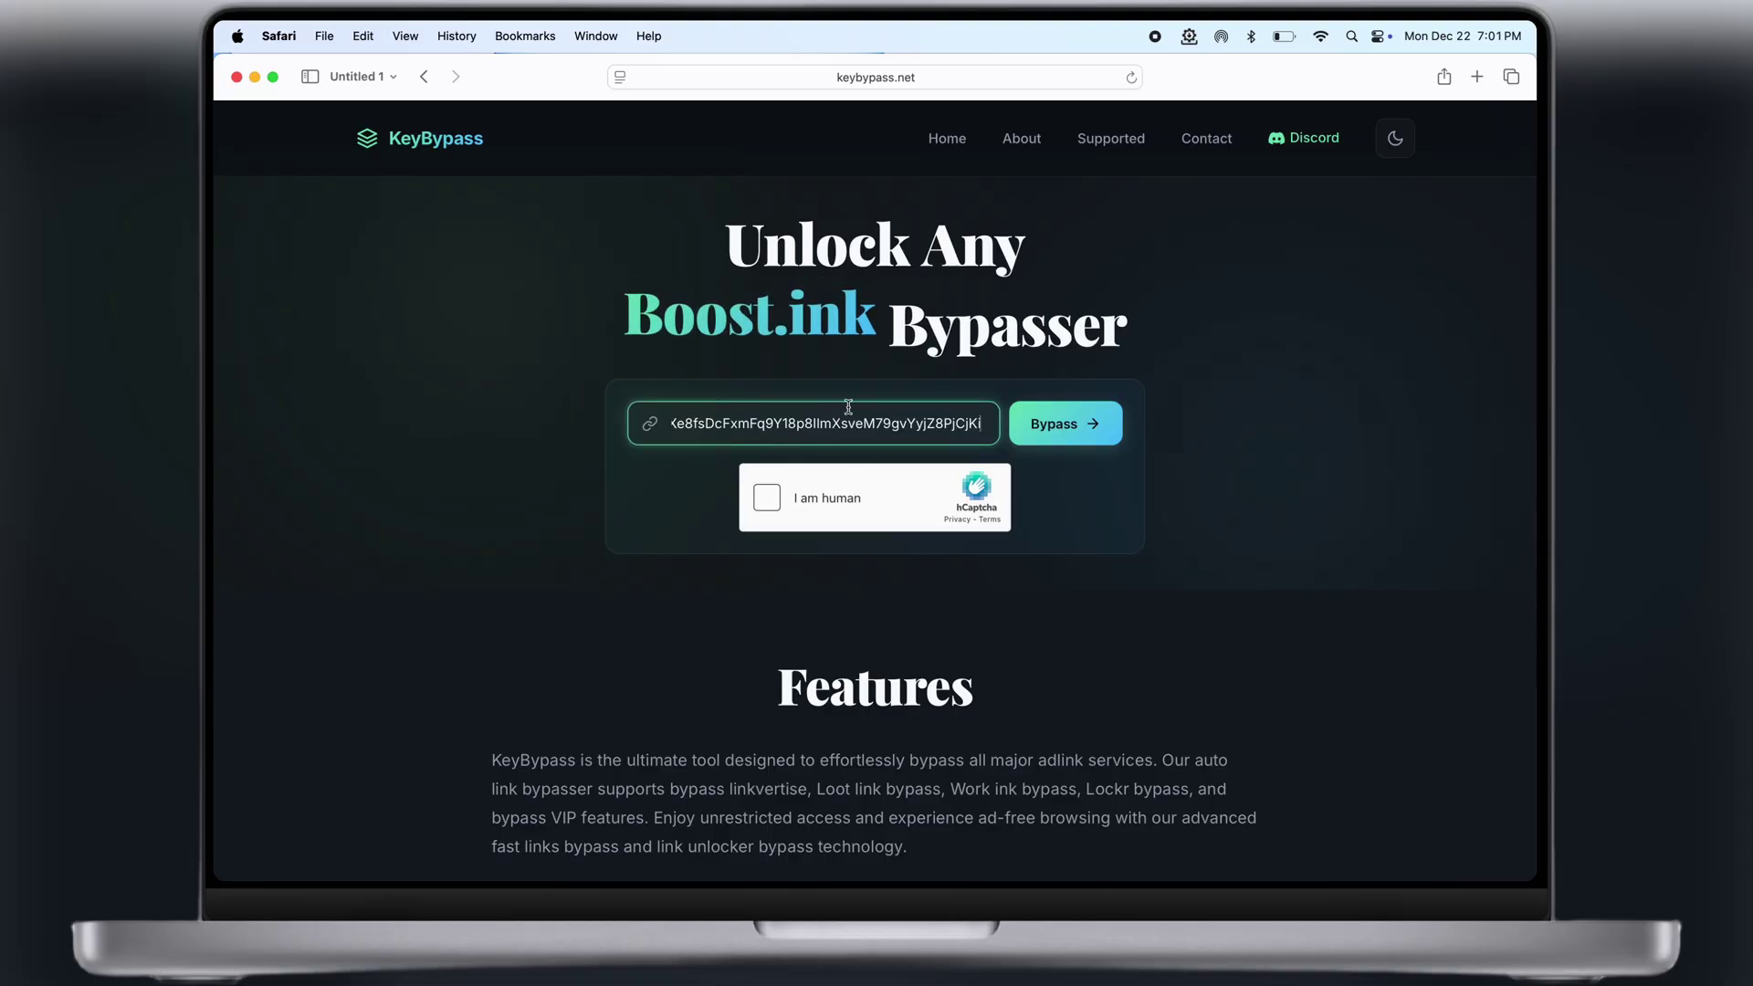
{"action": "left_click", "coordinate": [768, 499]}
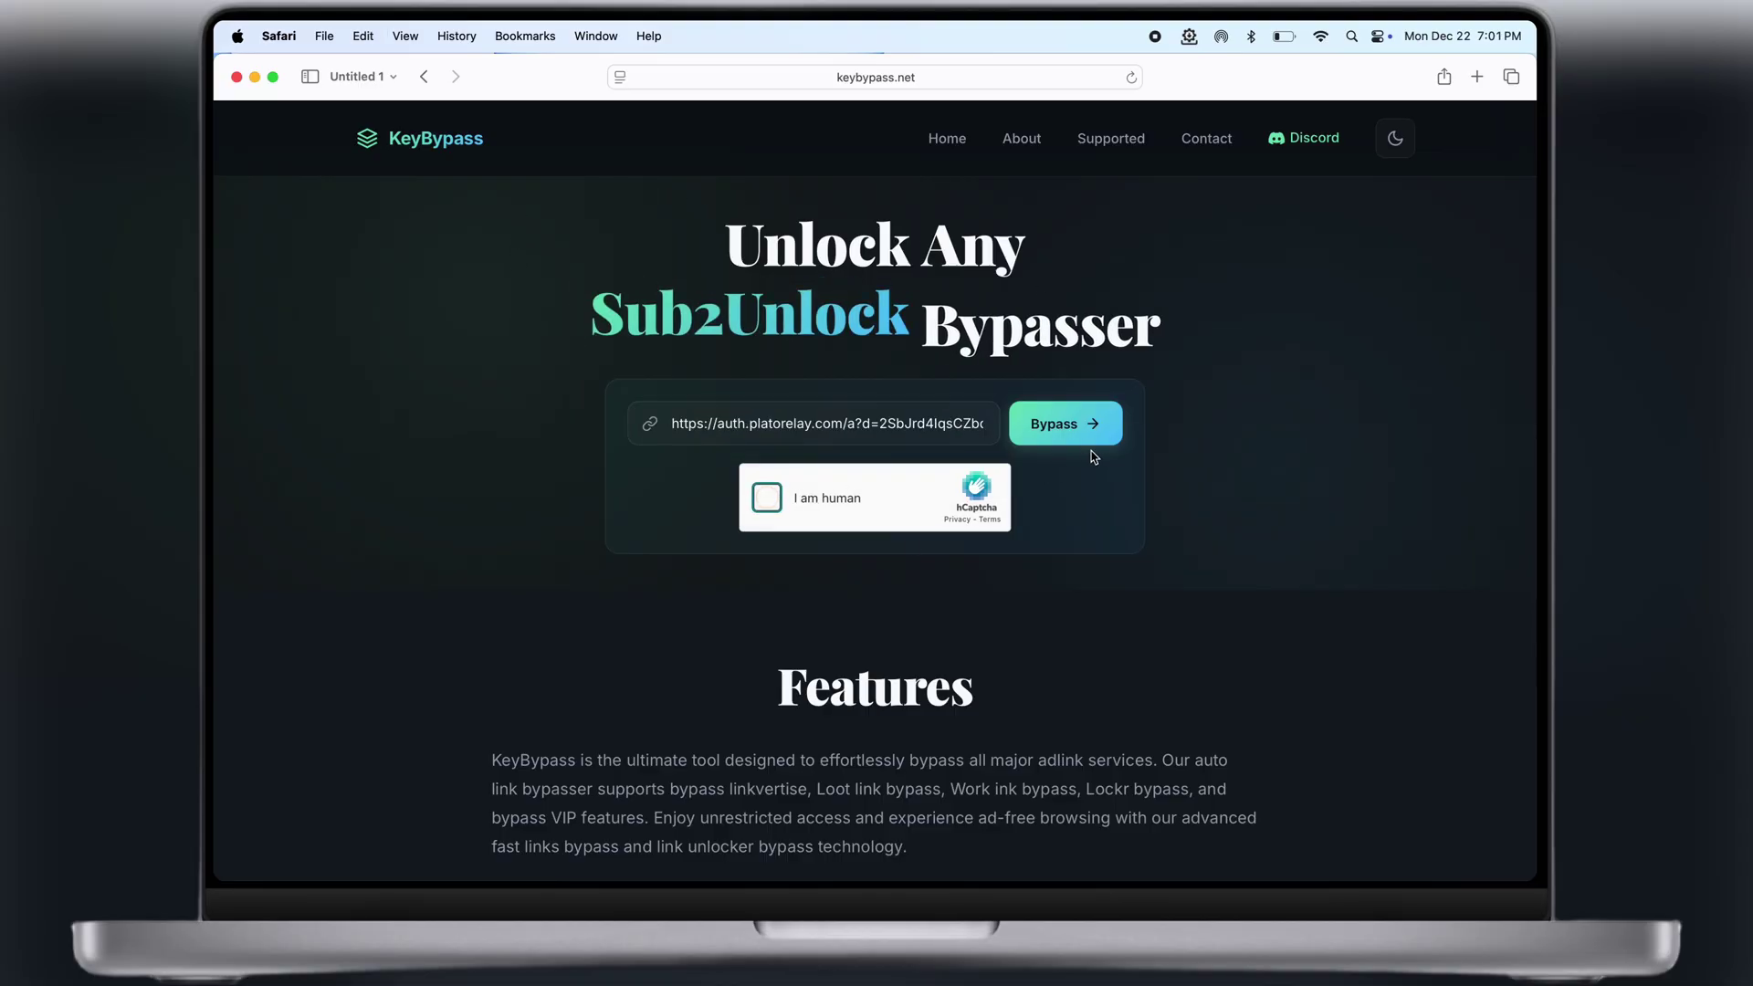
{"action": "left_click", "coordinate": [1065, 431]}
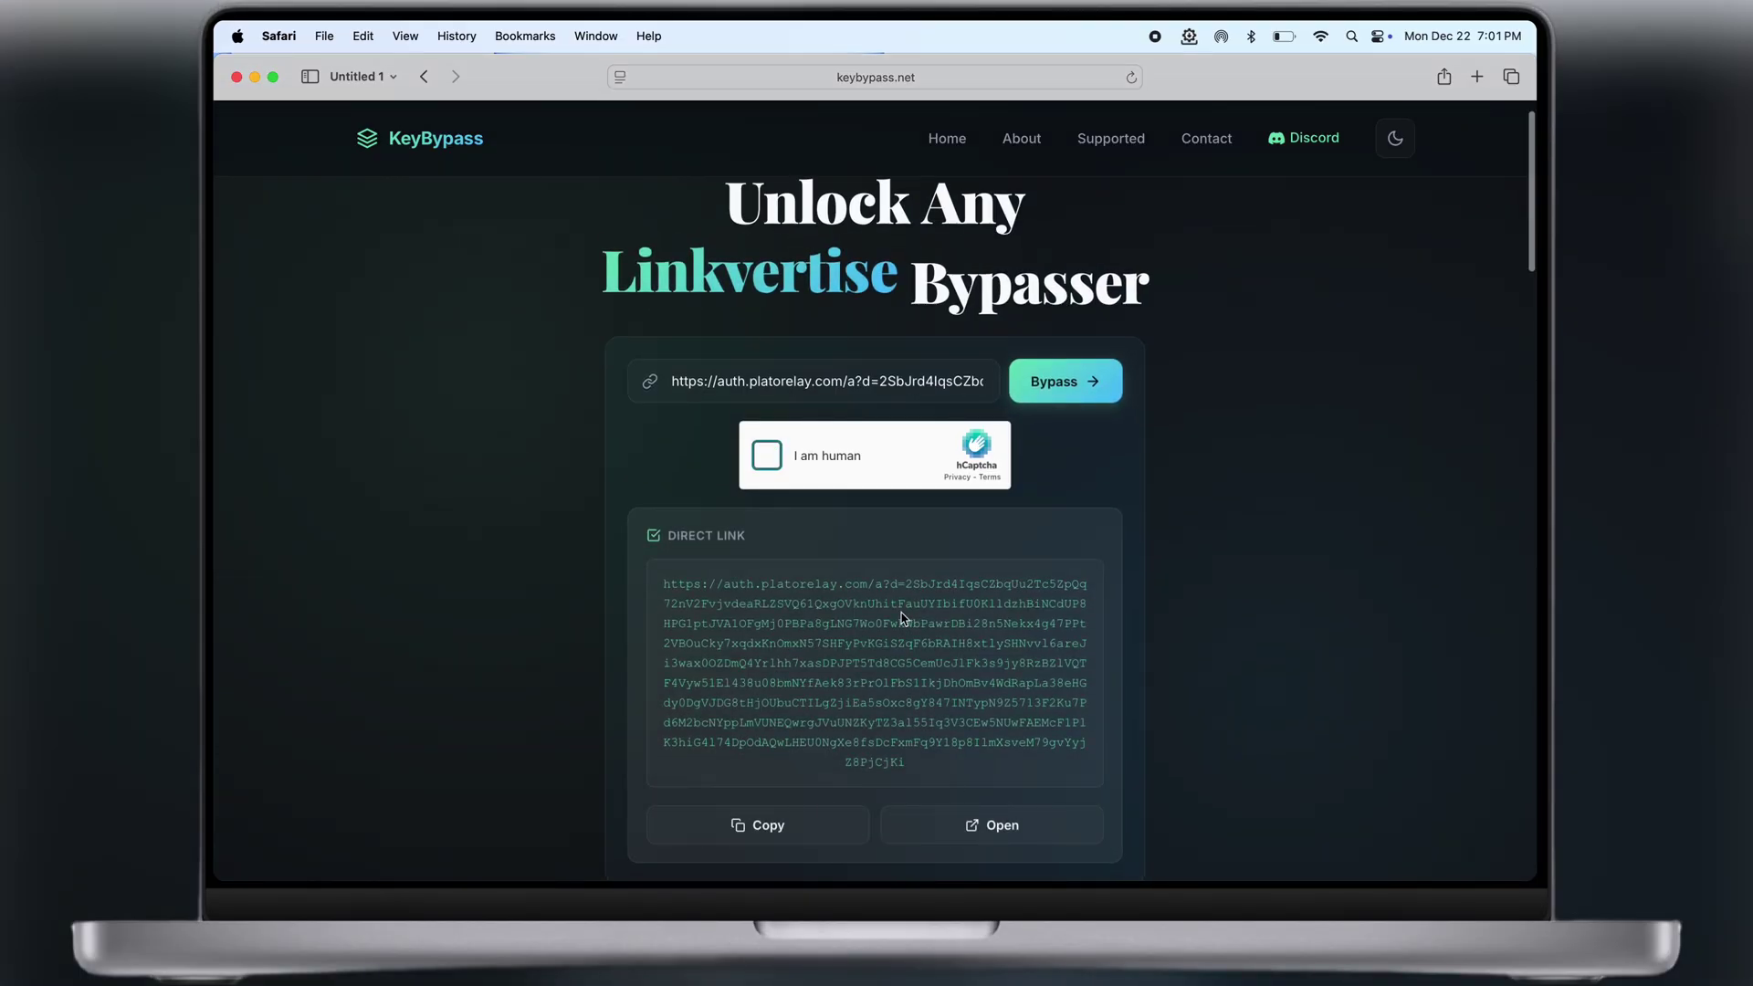
Step: Open the bypassed direct link, copy the issued access key, and submit it in Delta's key field in BlueStacks
{"action": "left_click", "coordinate": [1001, 826]}
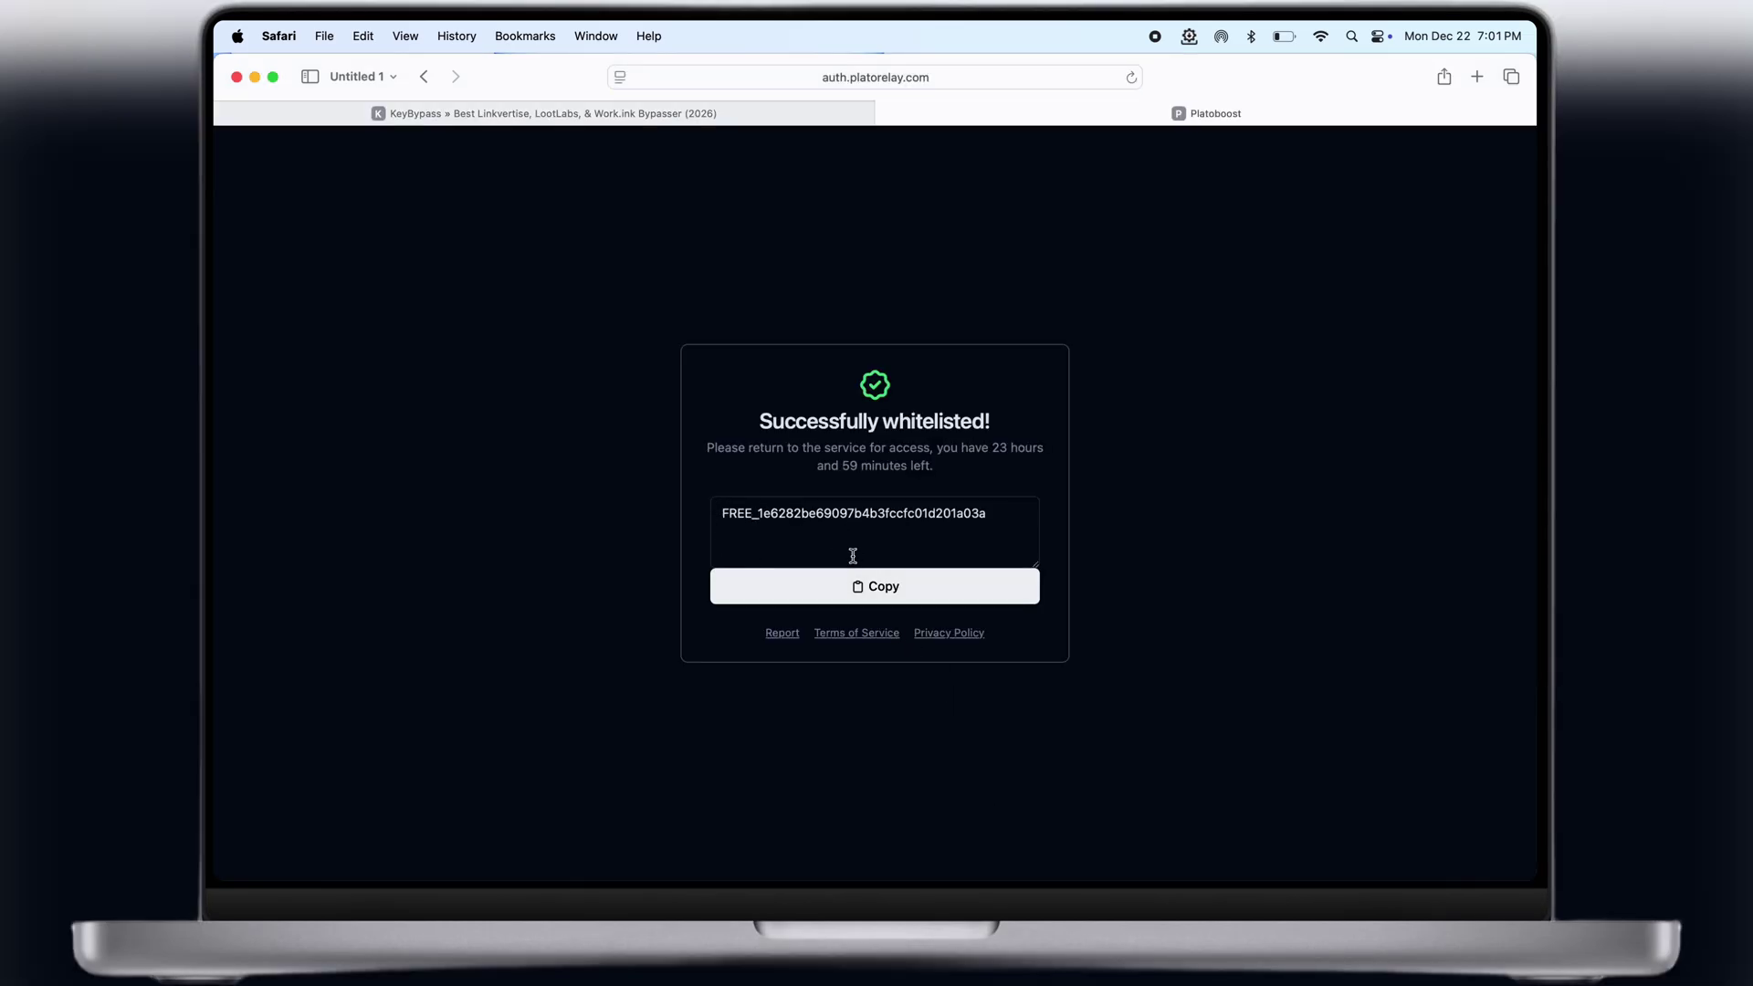
{"action": "left_click", "coordinate": [875, 591]}
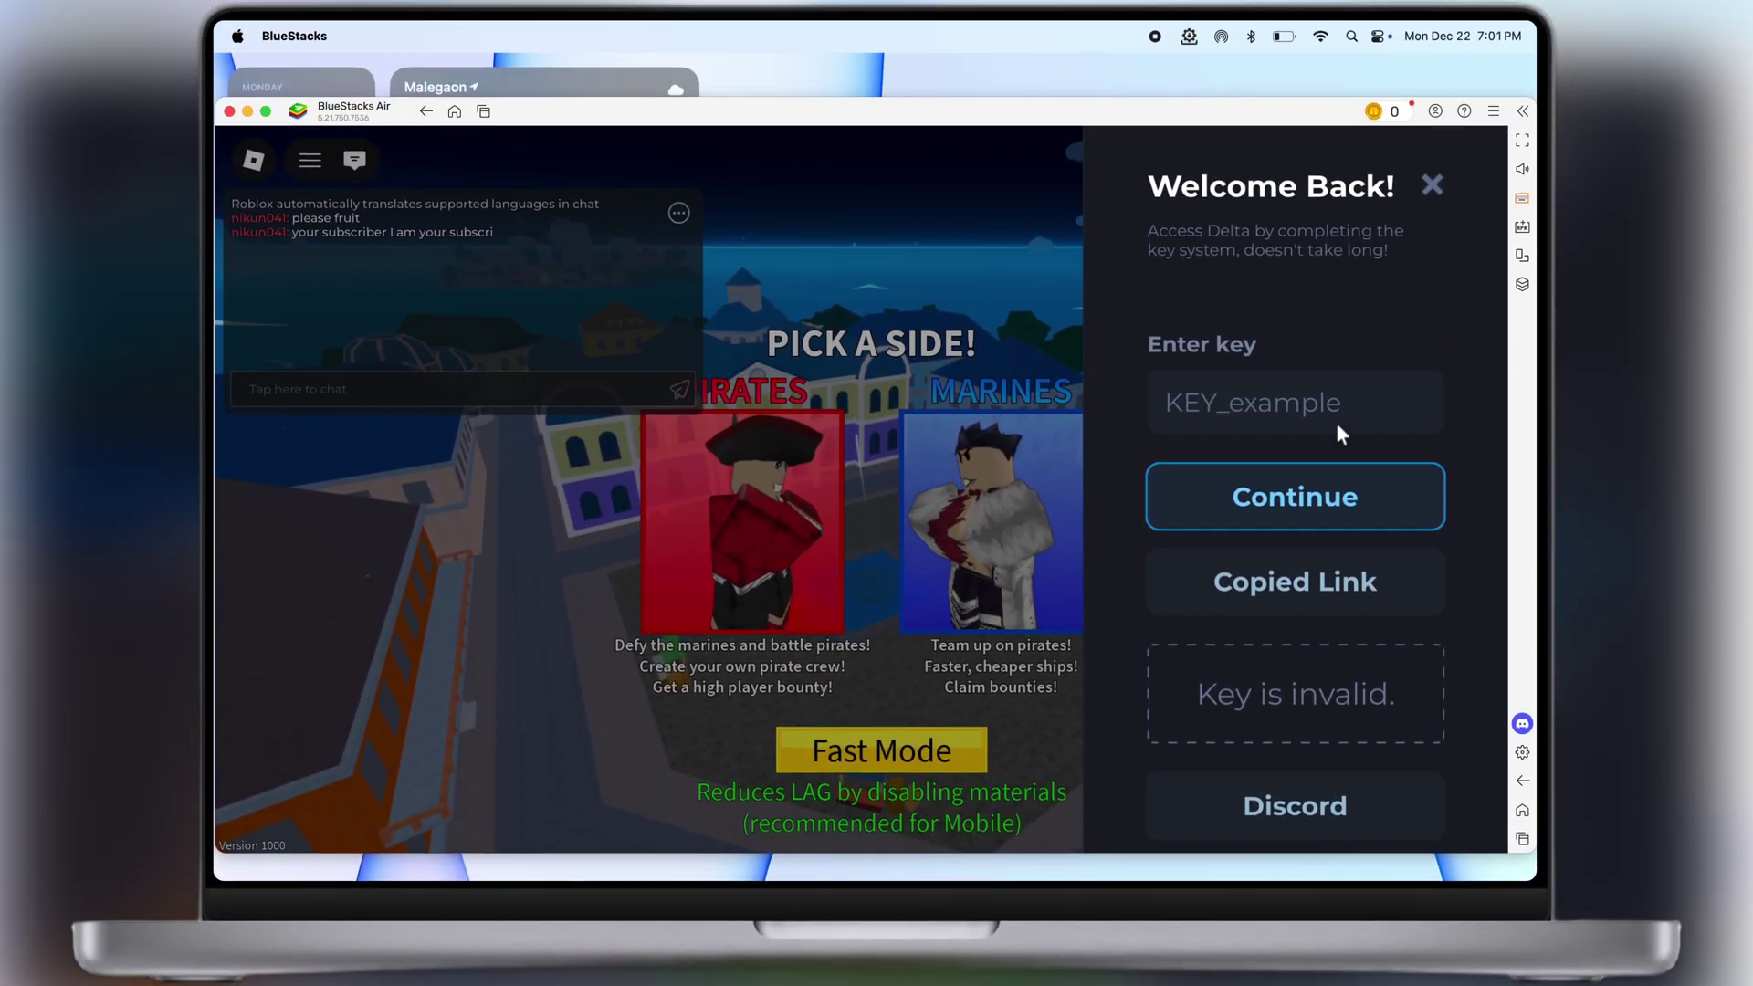
{"action": "left_click", "coordinate": [1301, 399]}
{"action": "key", "text": "super+v"}
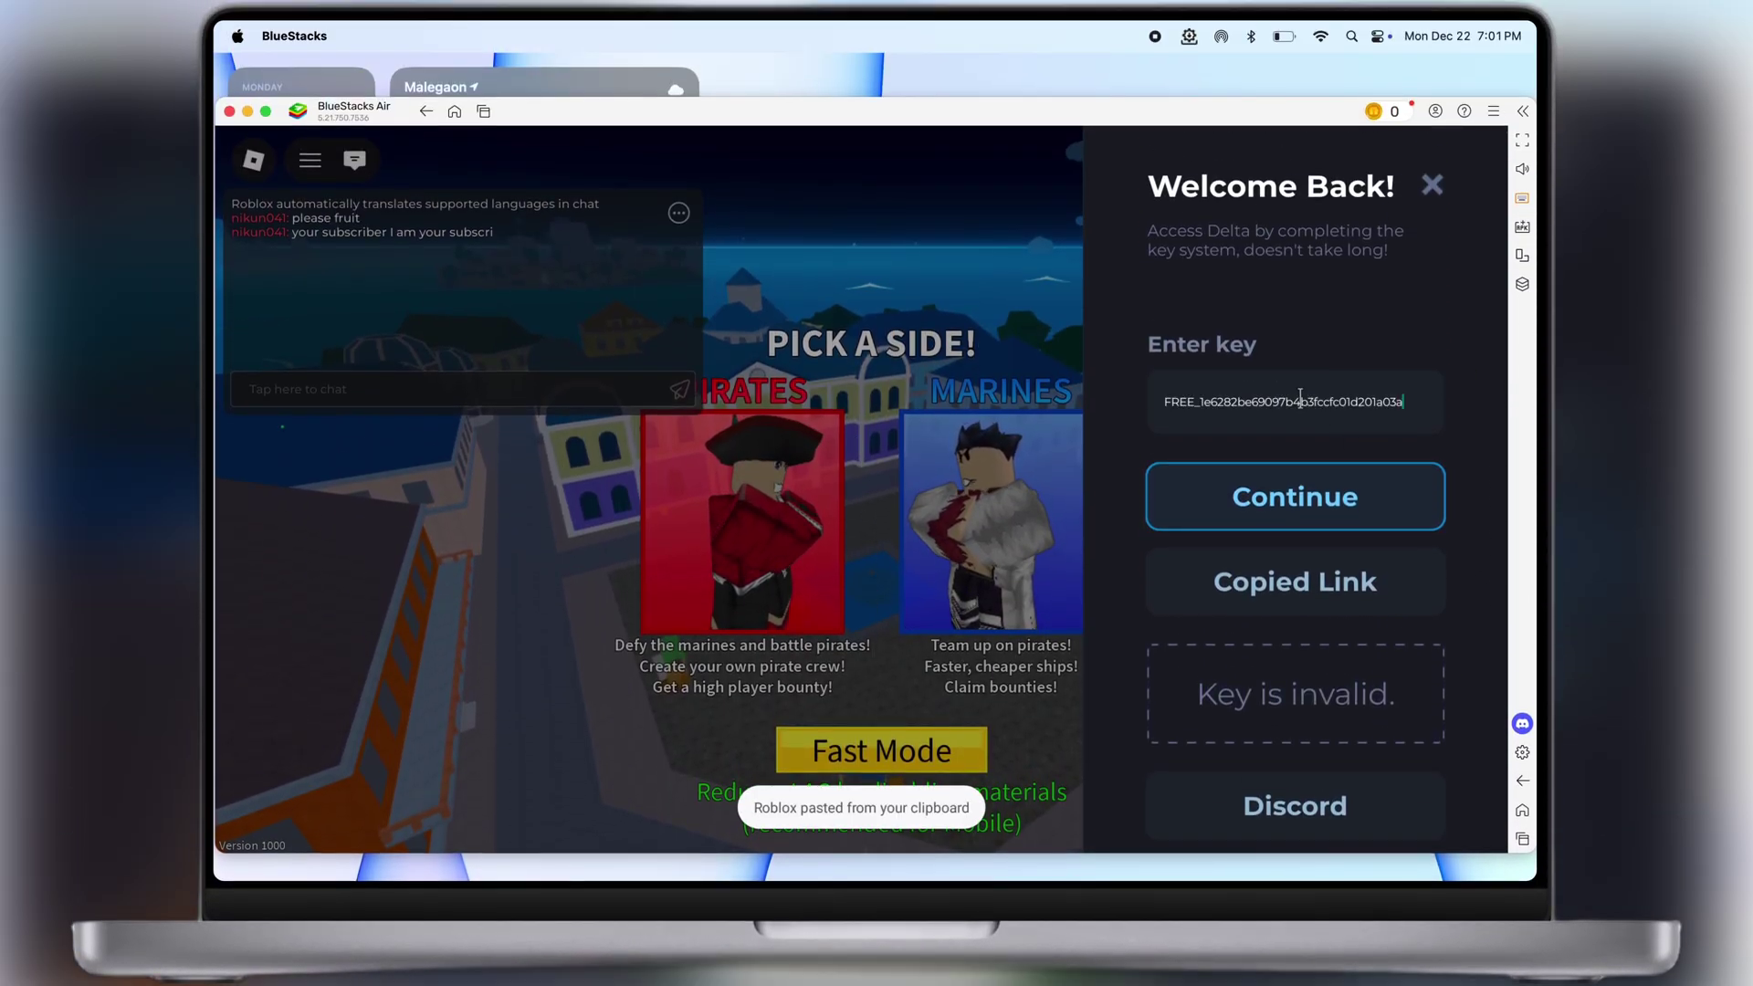
{"action": "left_click", "coordinate": [1296, 493]}
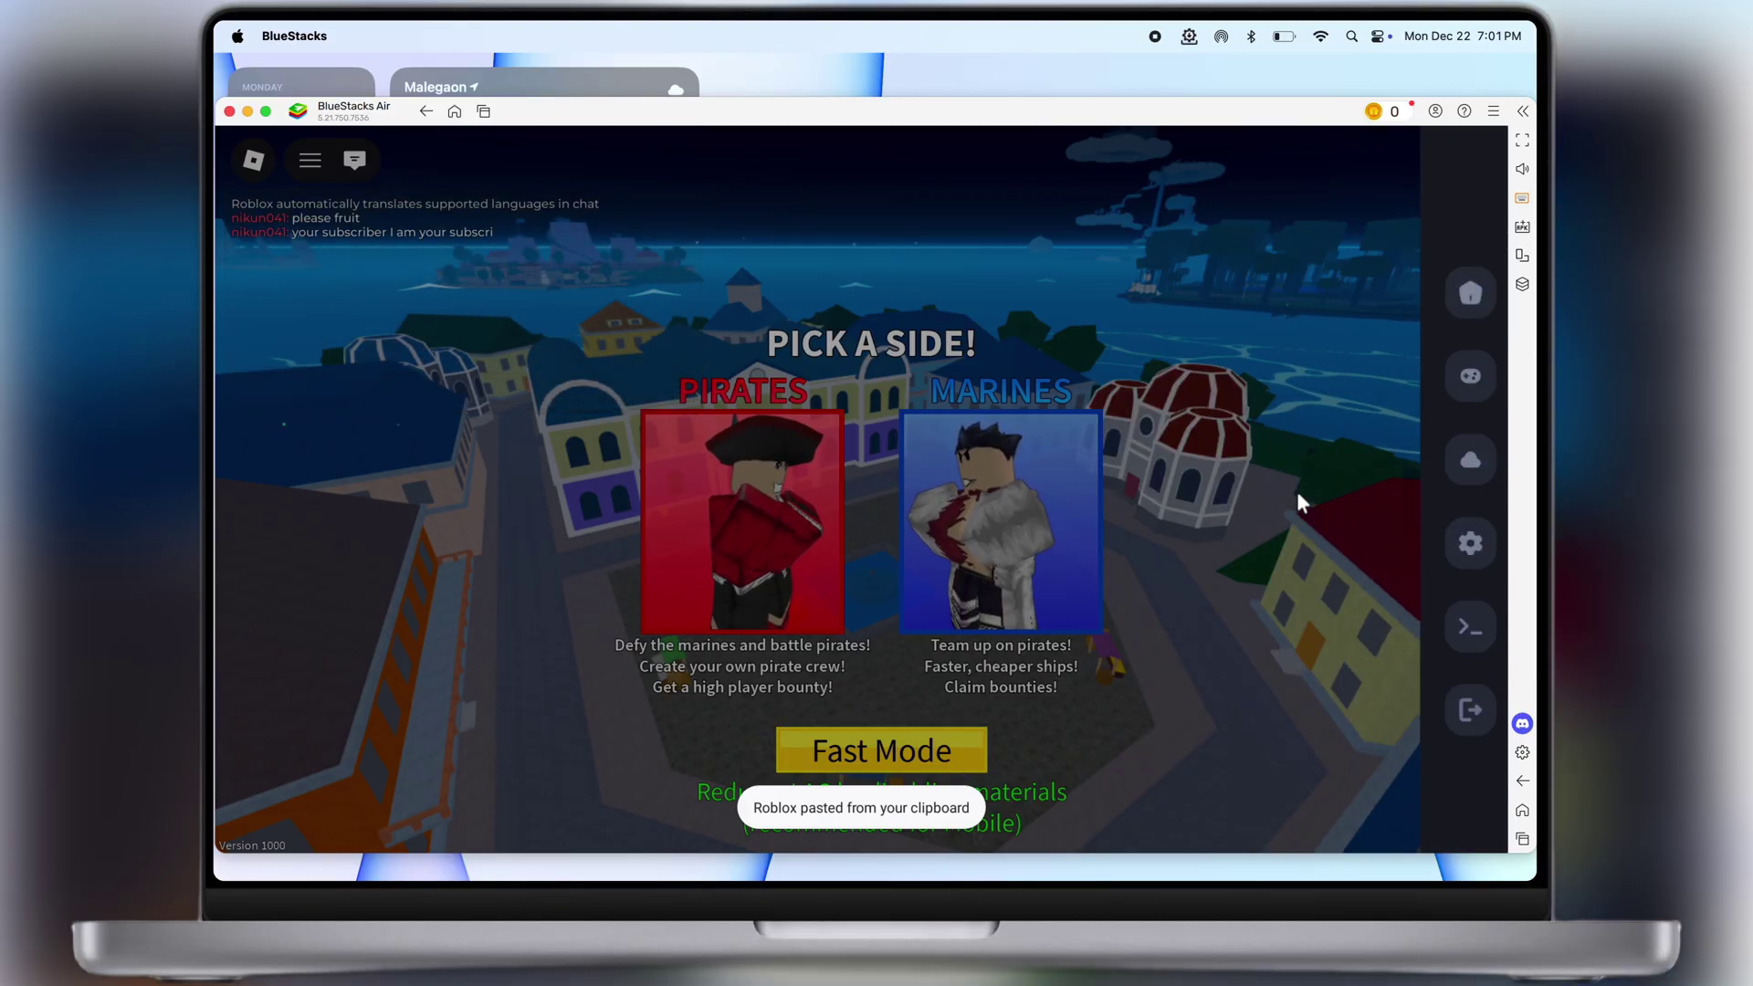
Step: Join the Pirates team, view Delta's script list, and close the Delta menu to return to the game
{"action": "left_click", "coordinate": [829, 513]}
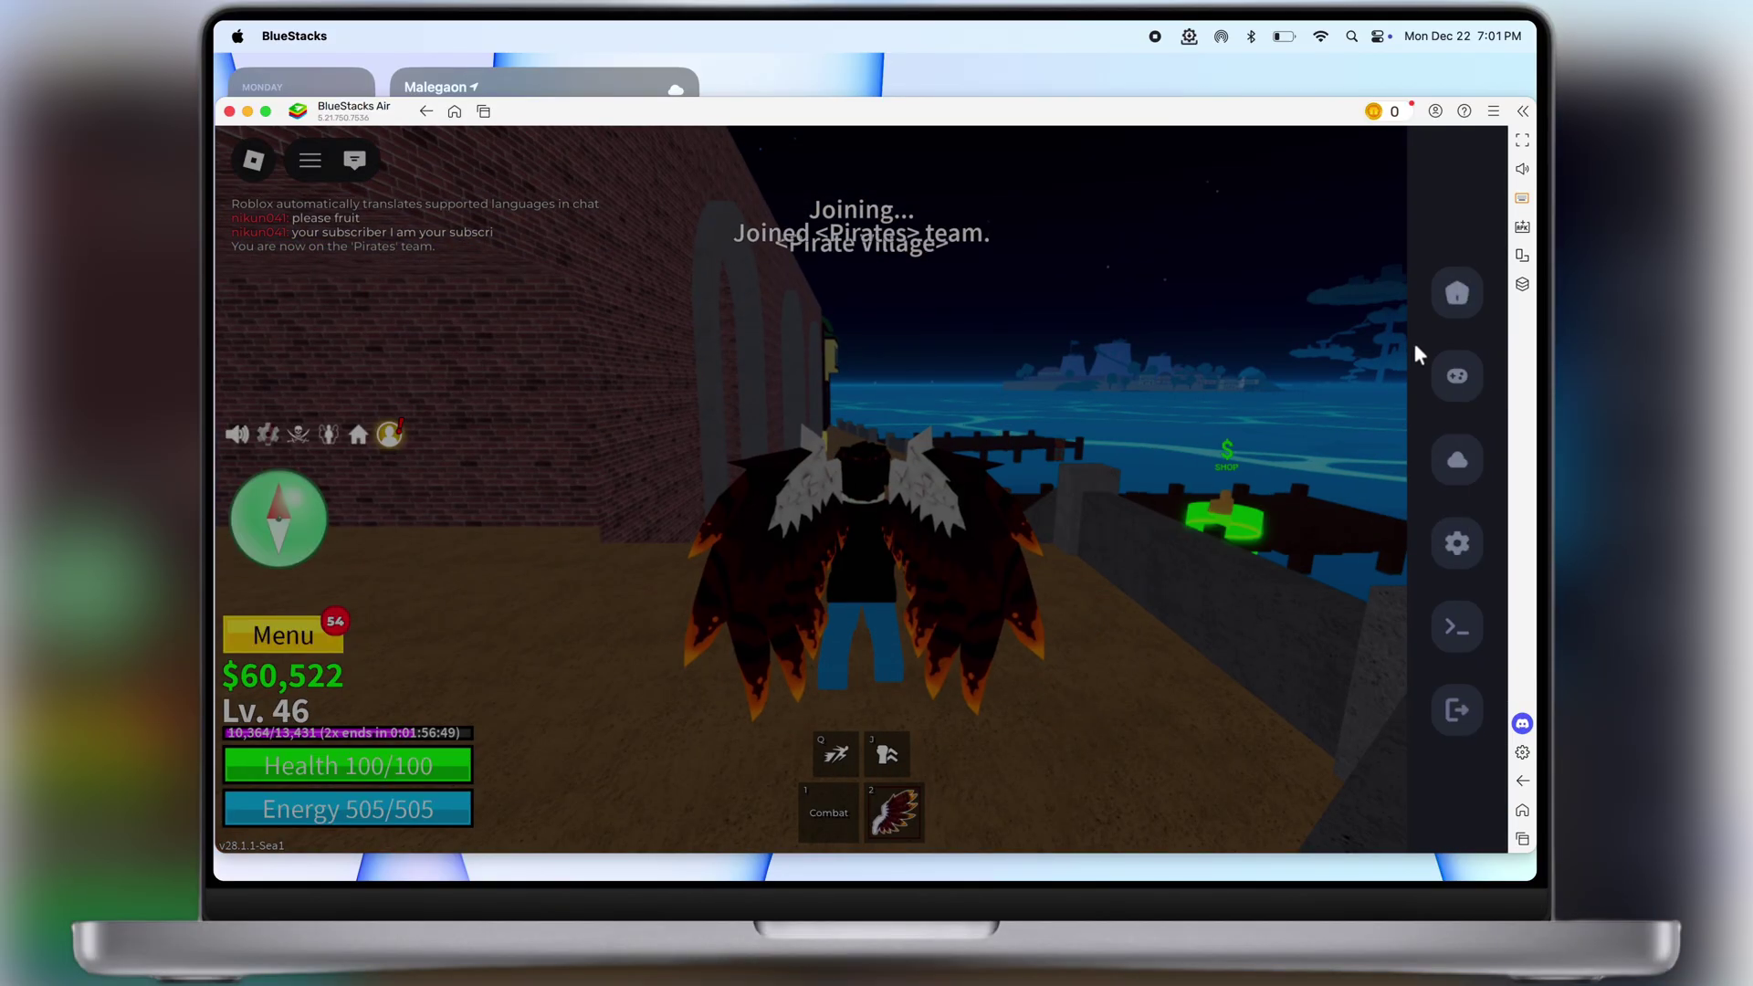
{"action": "left_click", "coordinate": [1449, 297]}
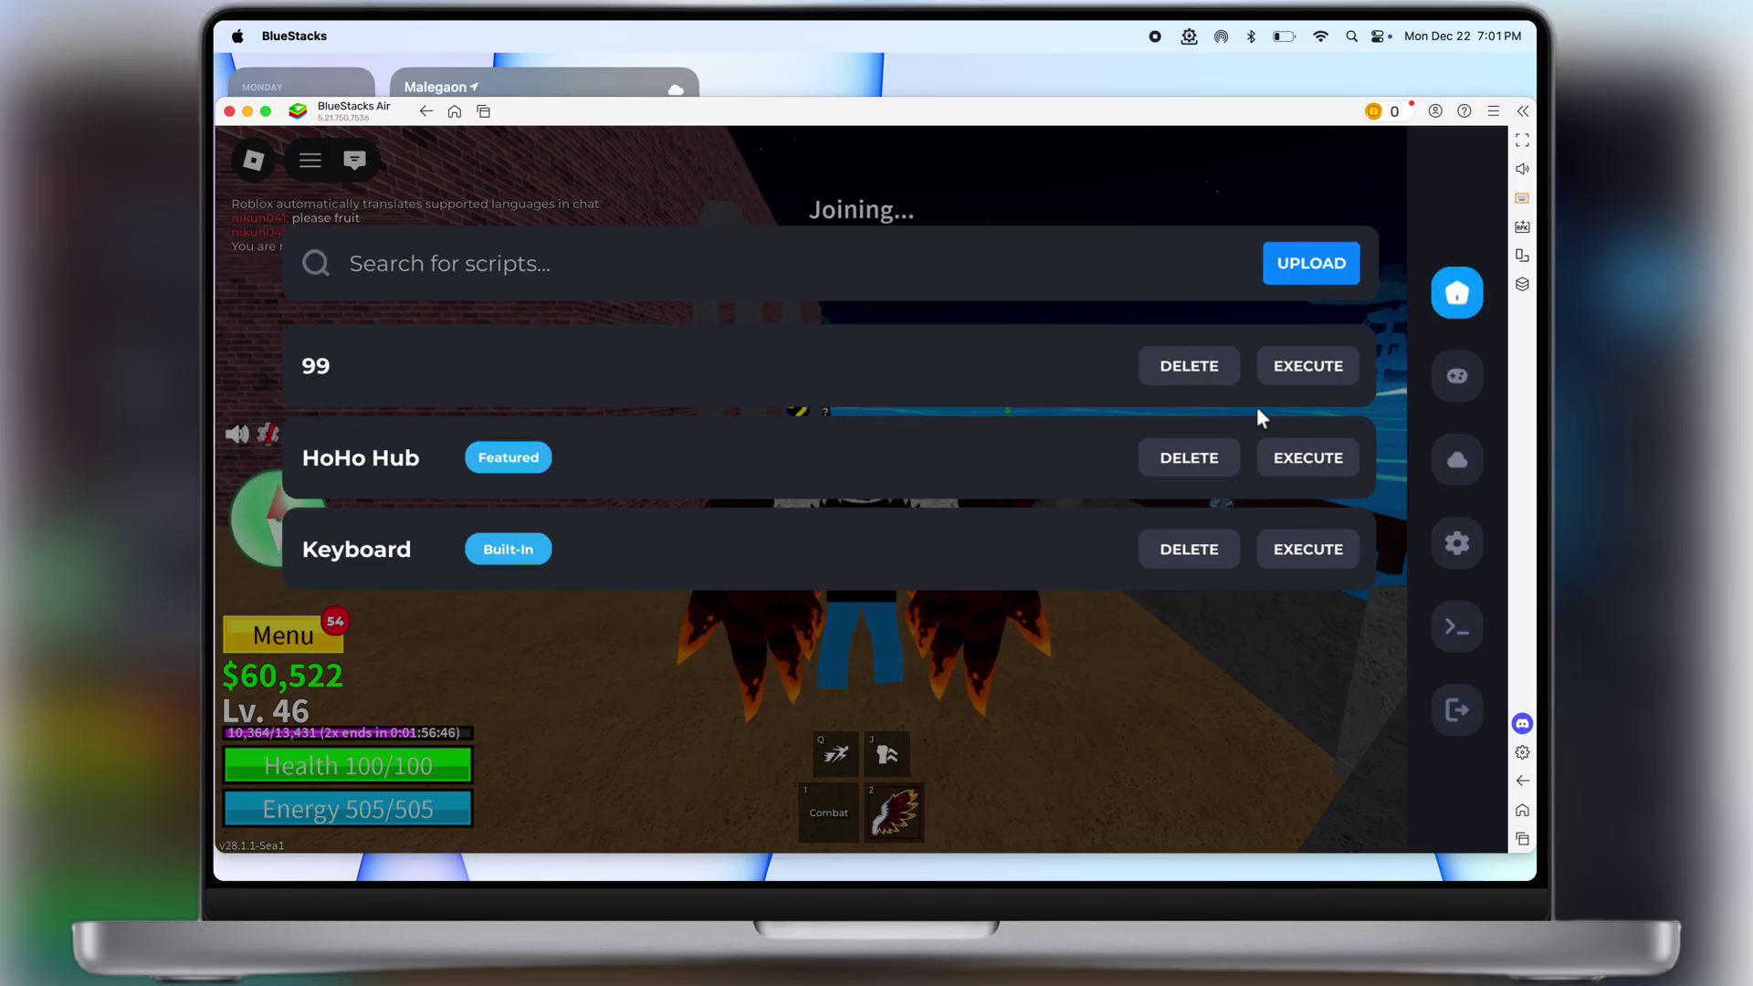
{"action": "left_click", "coordinate": [1459, 710]}
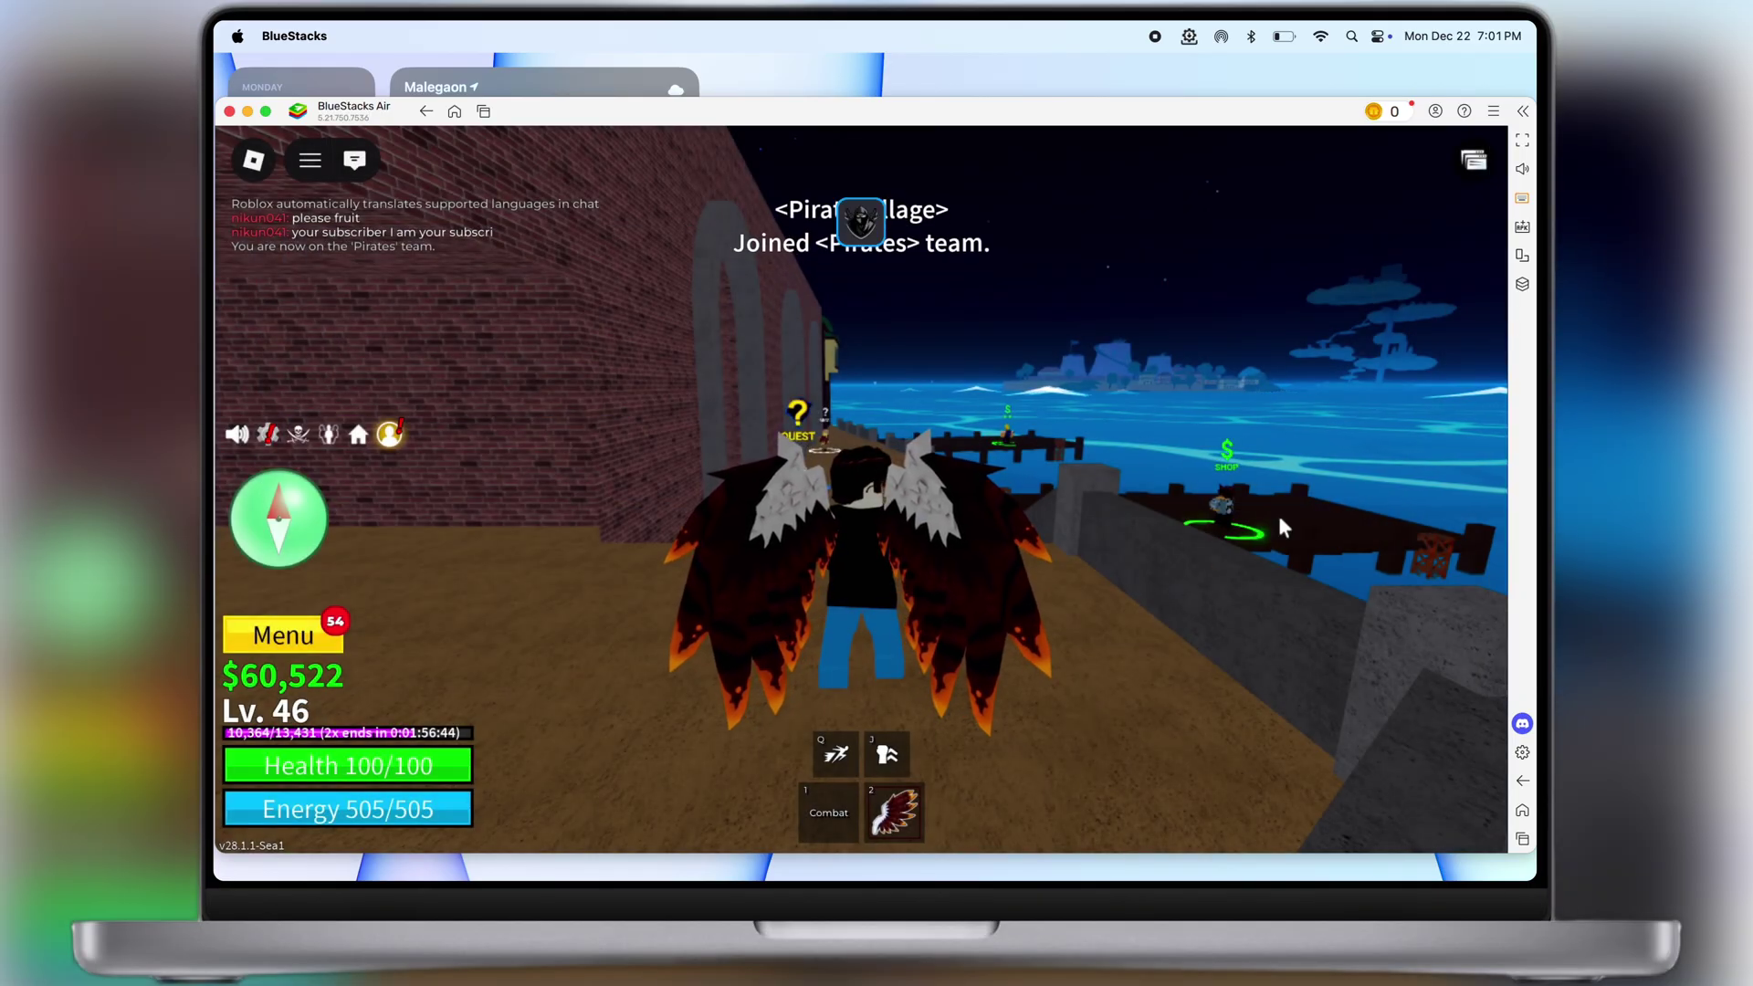
Step: Run and jump the character through the Pirate Village streets
{"action": "key", "text": "a"}
{"action": "key", "text": "w"}
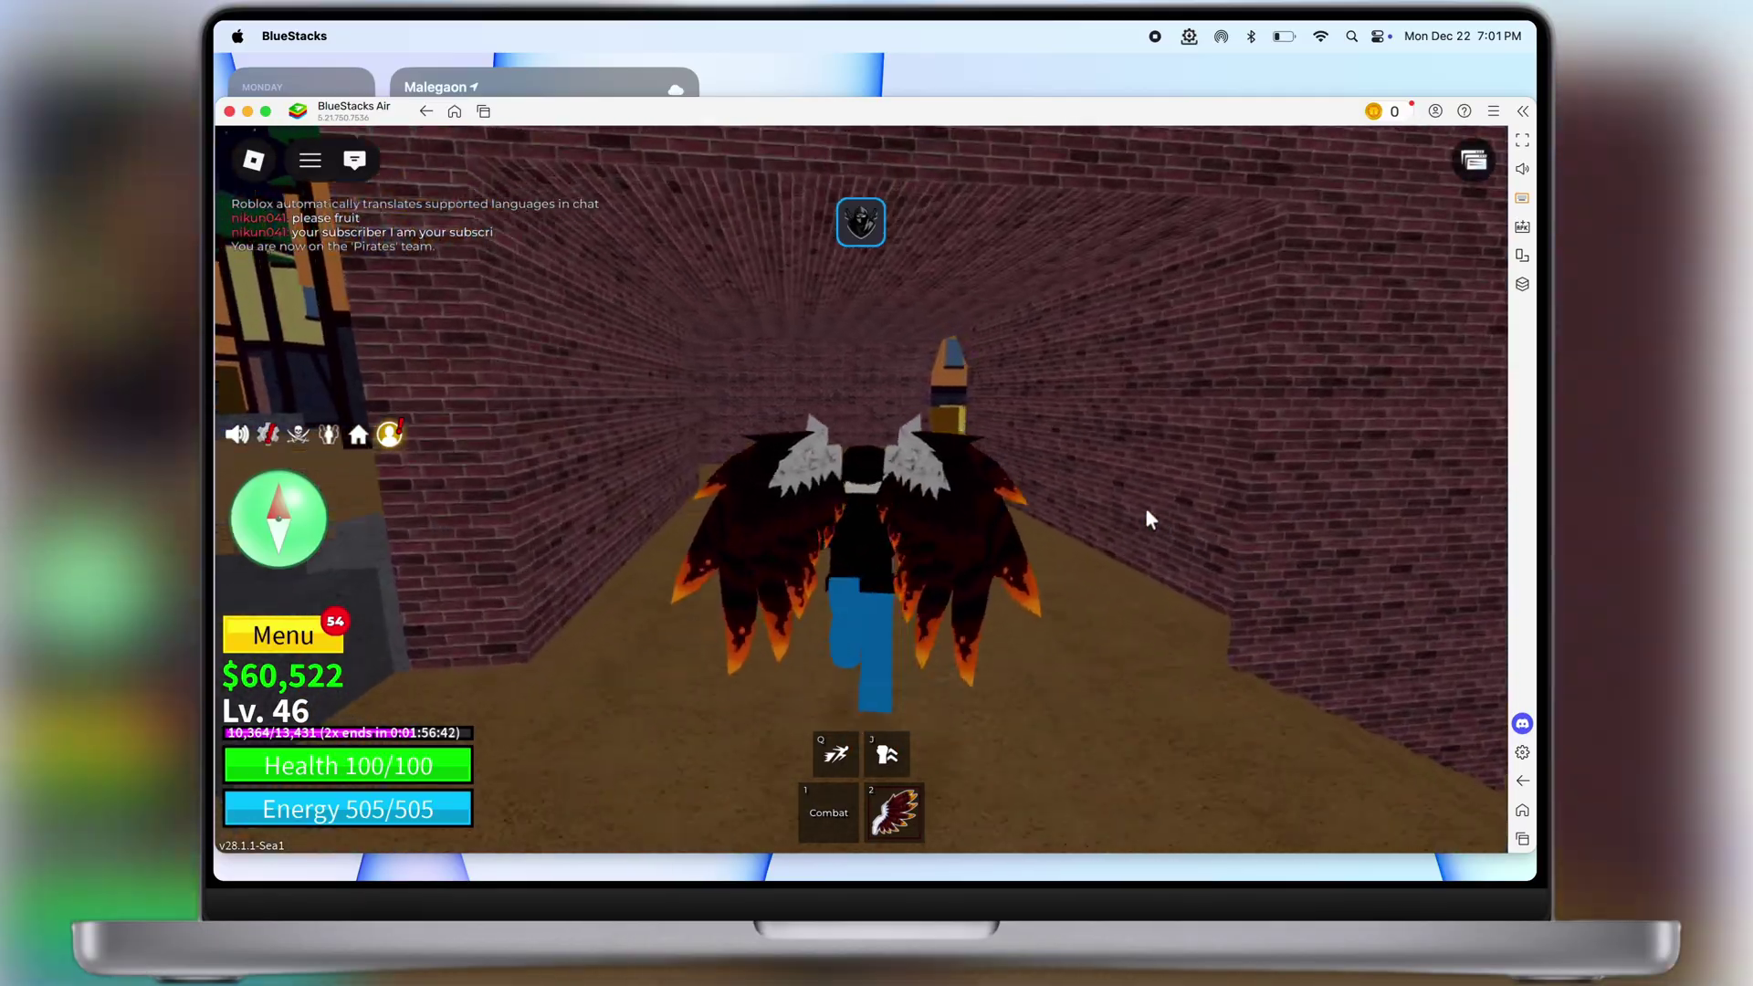
{"action": "key", "text": "w"}
{"action": "key", "text": "space"}
{"action": "key", "text": "space"}
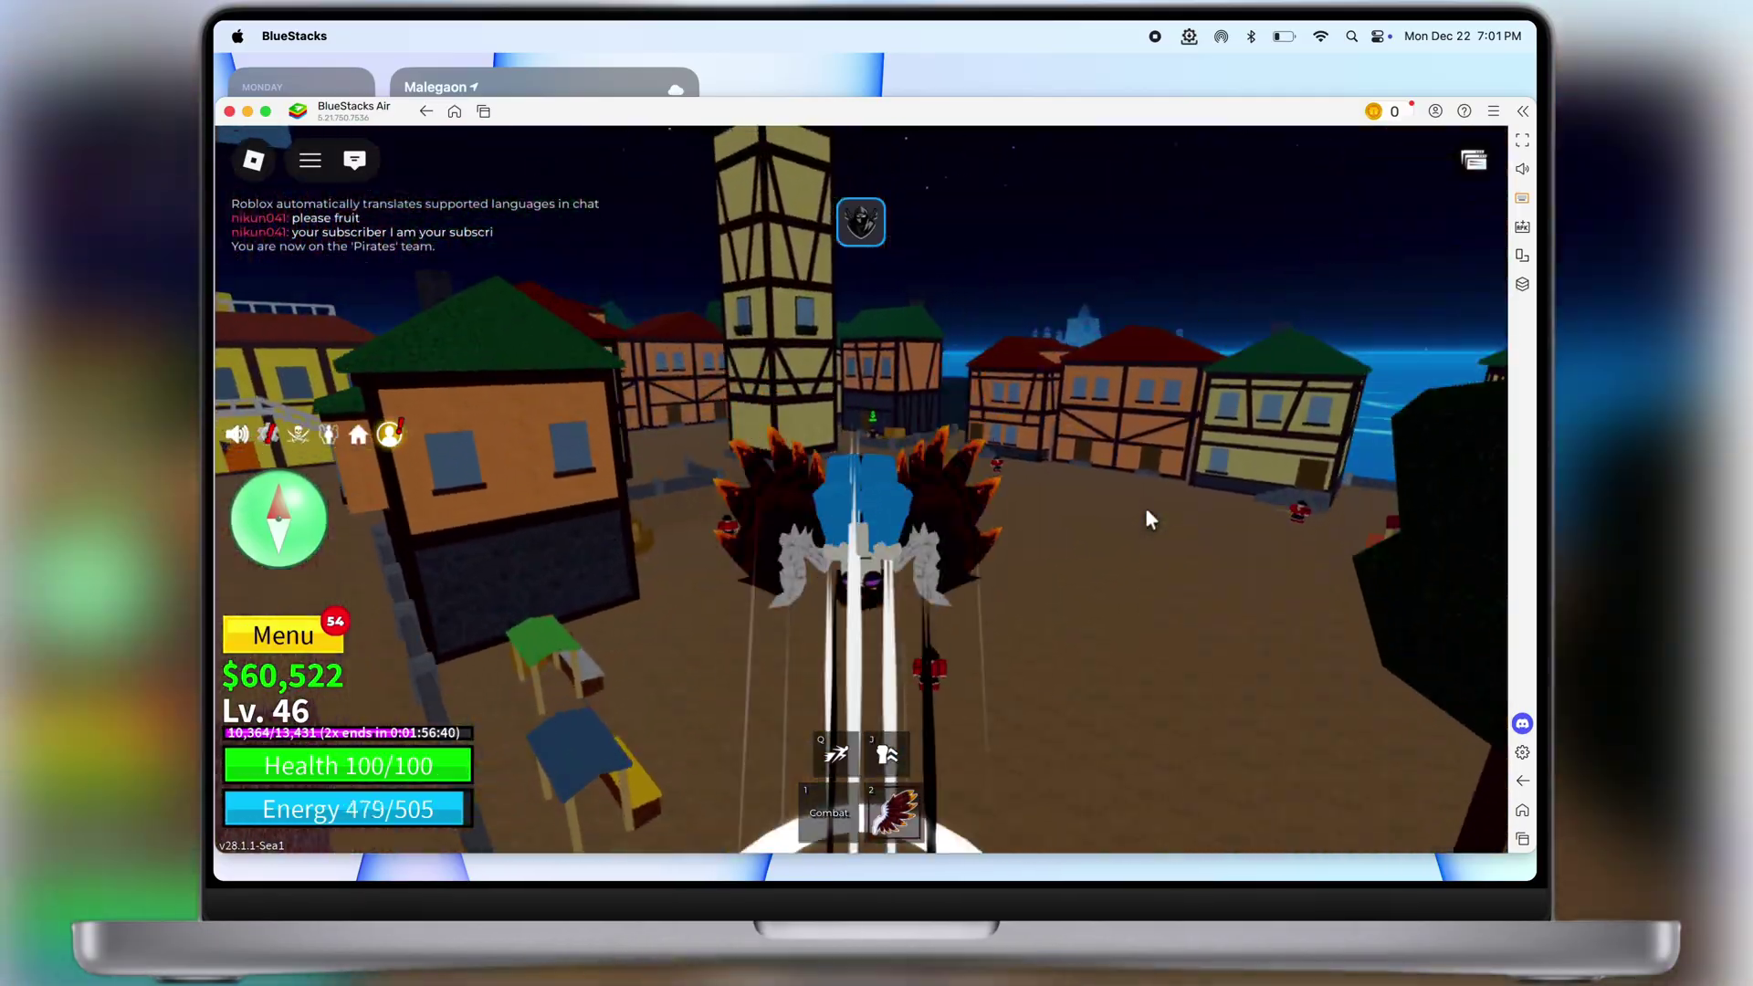
{"action": "key", "text": "w"}
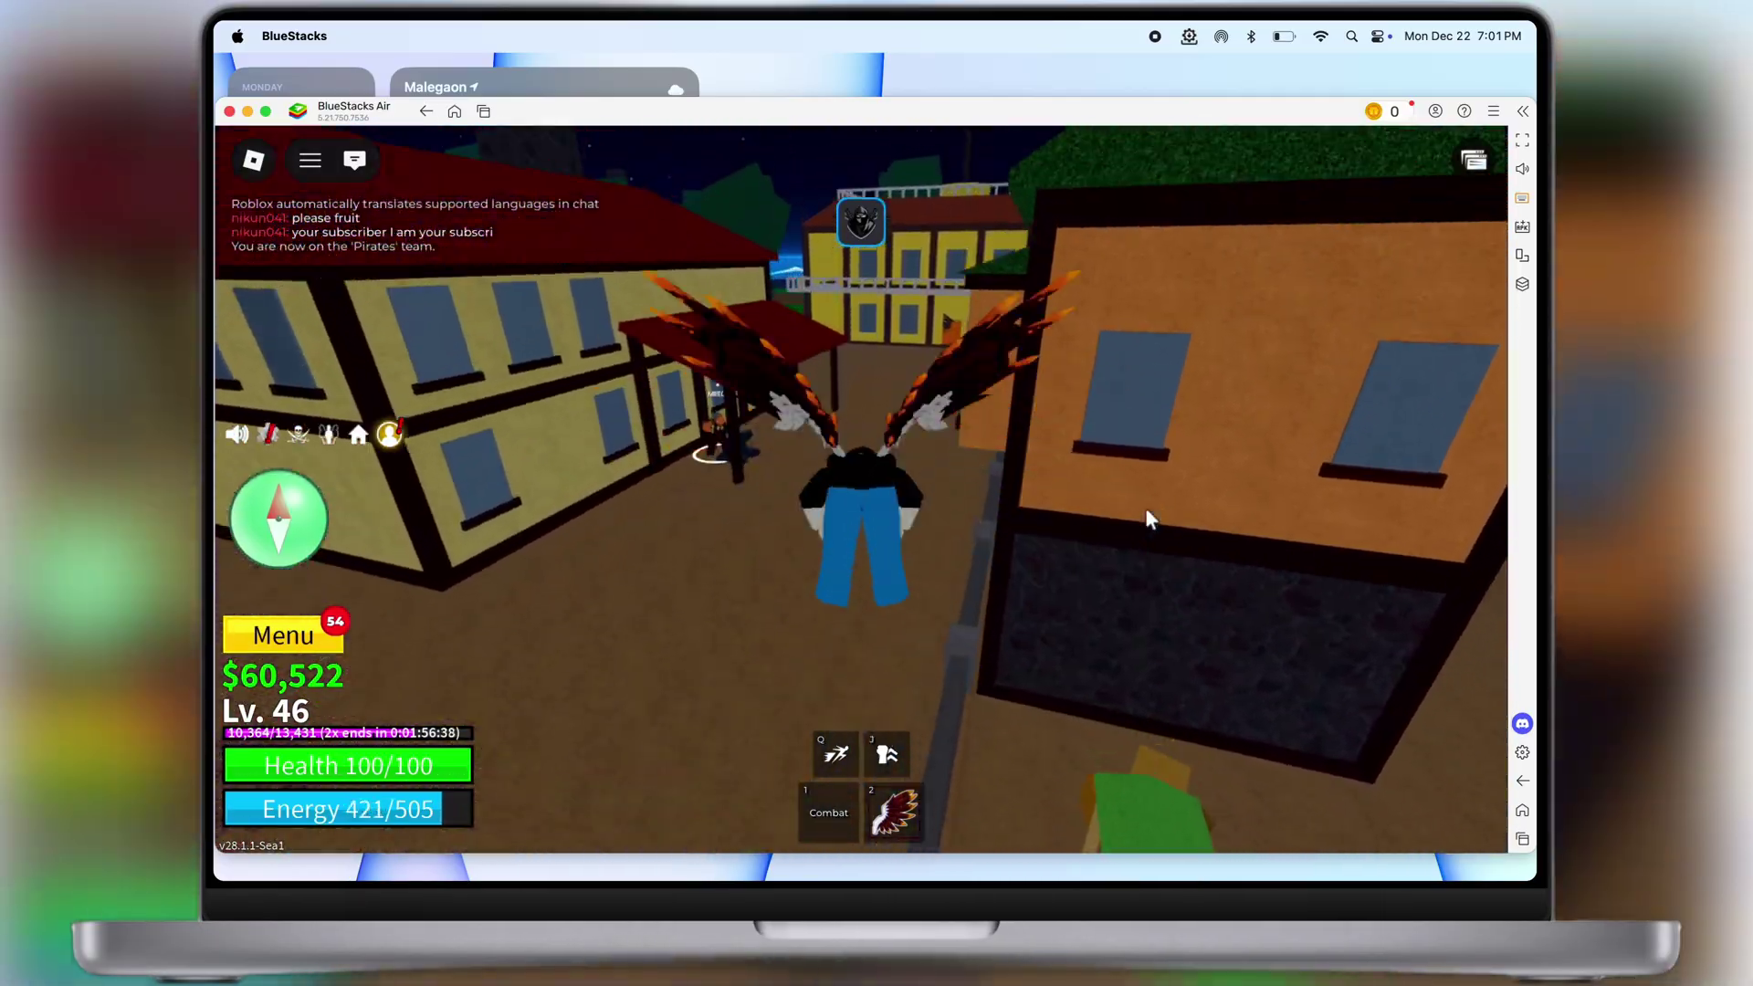